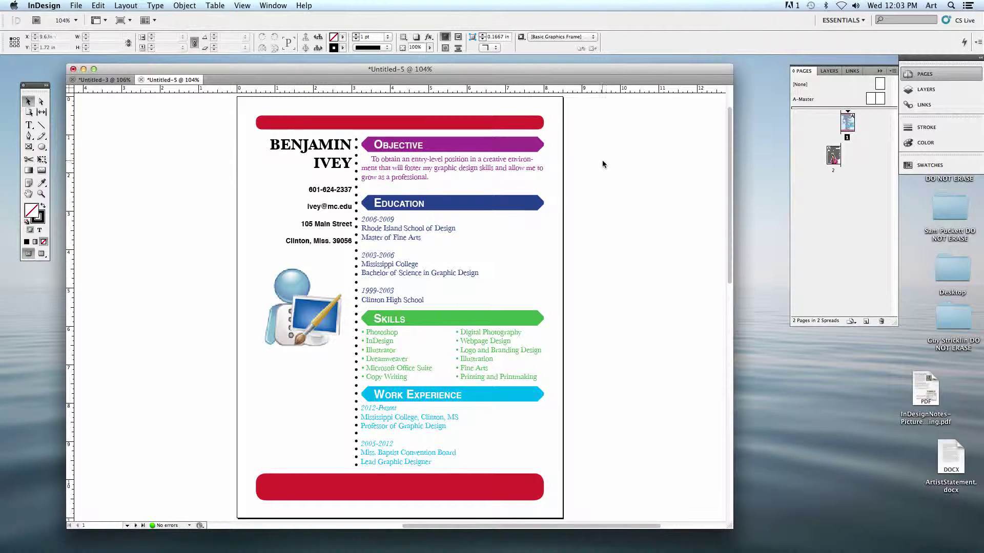
- Review the sample artist statement on page 2, then select that page and delete it
{"action": "scroll", "coordinate": [603, 171], "scroll_direction": "down", "scroll_amount": 15}
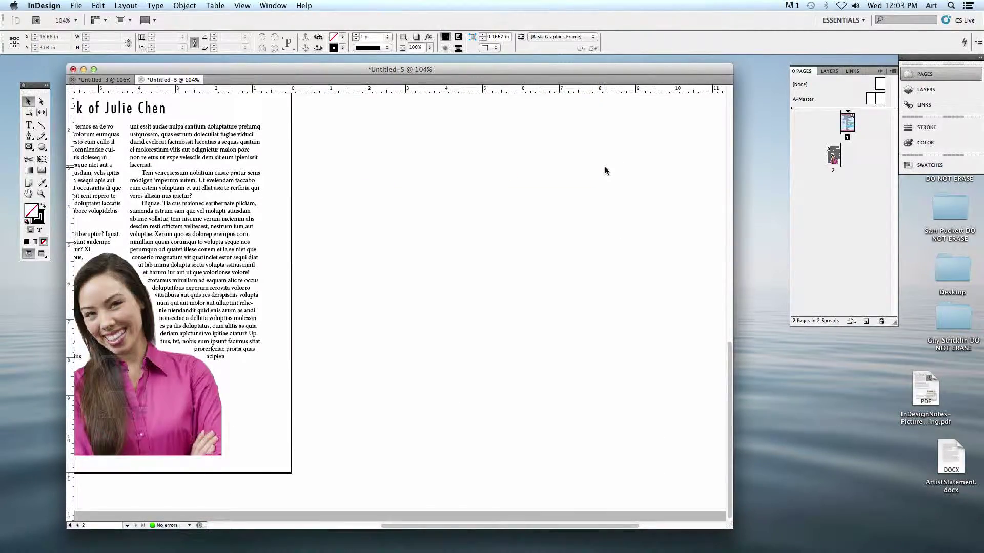
{"action": "scroll", "coordinate": [605, 170], "scroll_direction": "left", "scroll_amount": 5}
{"action": "left_click_drag", "start_coordinate": [625, 238], "coordinate": [653, 268]}
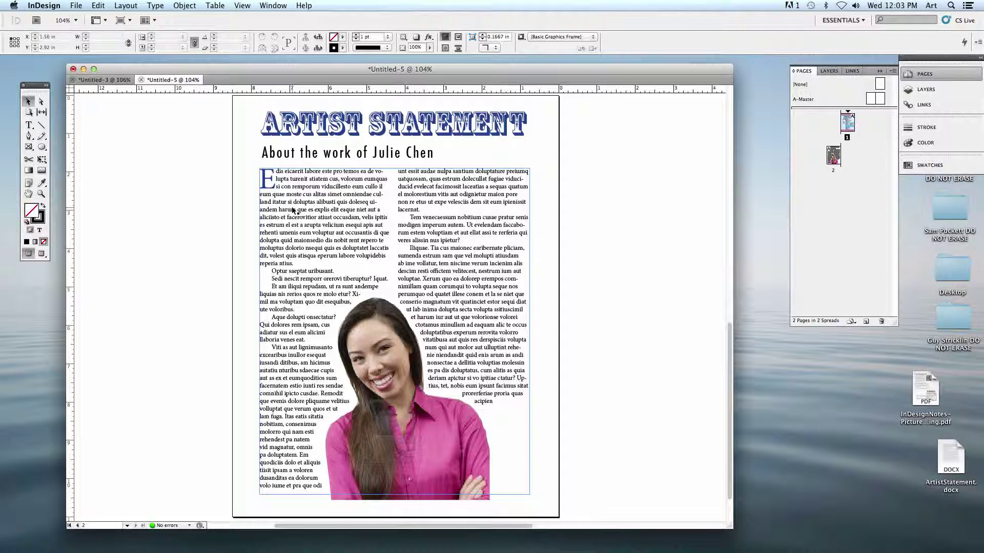
{"action": "left_click", "coordinate": [595, 201]}
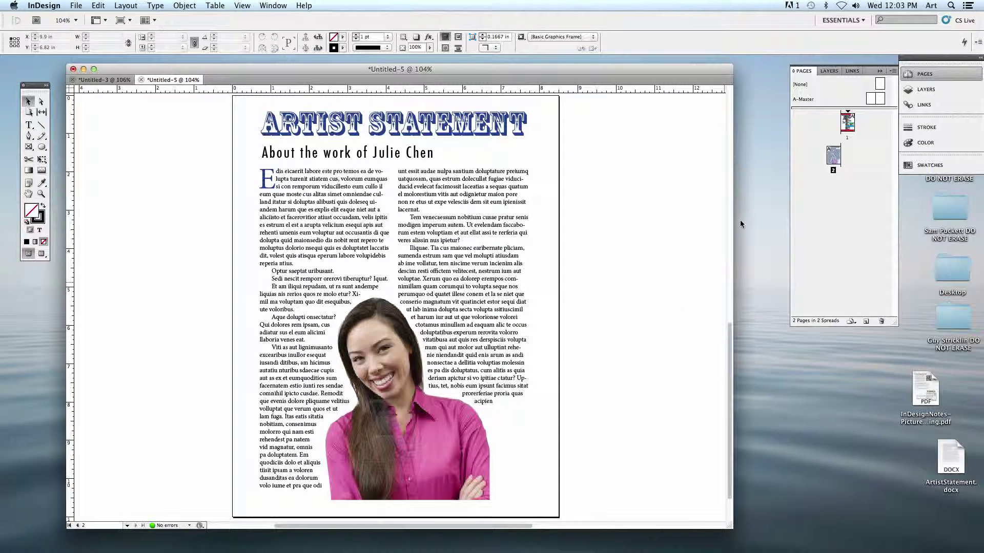
{"action": "left_click", "coordinate": [879, 322]}
- Confirm removing the sample page and add a new blank page 2 after the résumé
{"action": "left_click", "coordinate": [581, 310]}
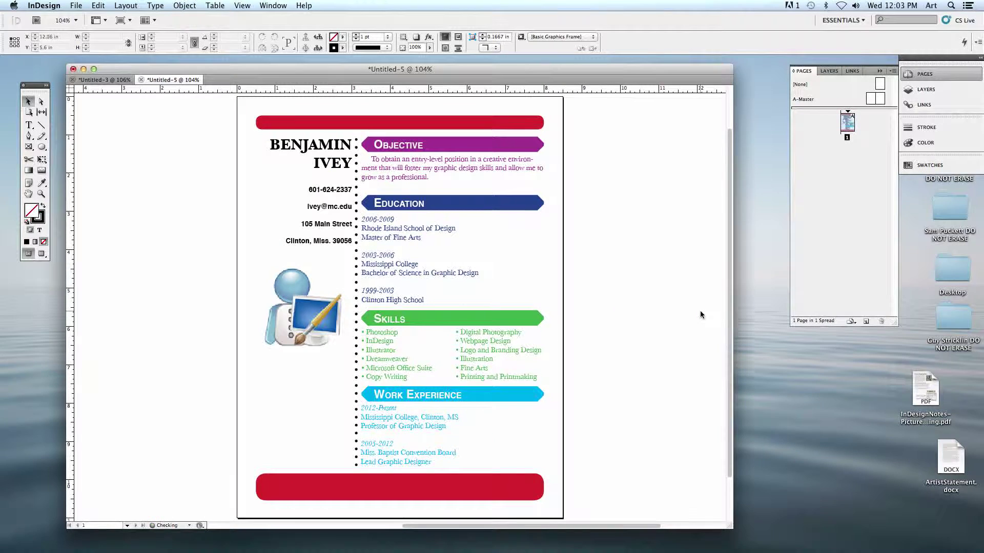
{"action": "left_click_drag", "start_coordinate": [461, 66], "coordinate": [451, 60]}
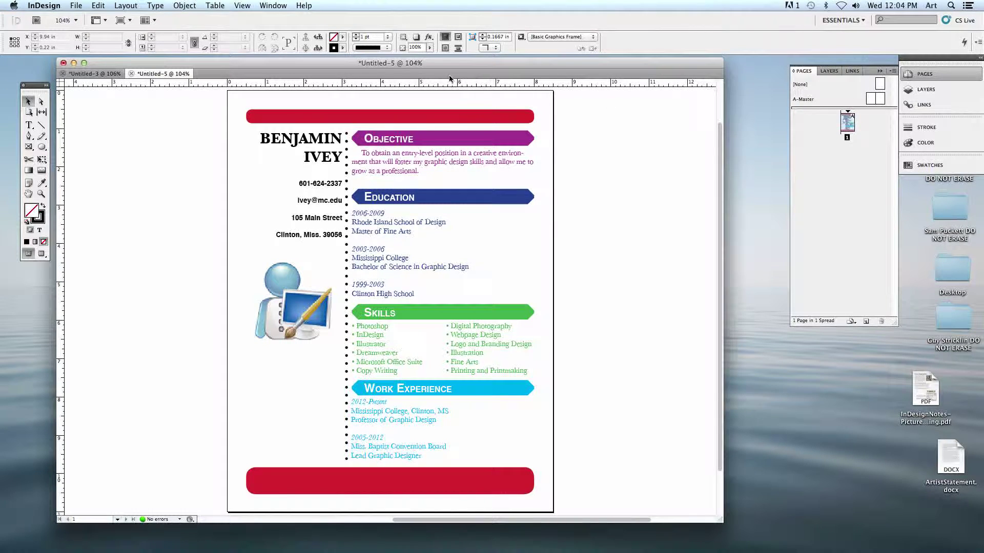
{"action": "left_click", "coordinate": [273, 5]}
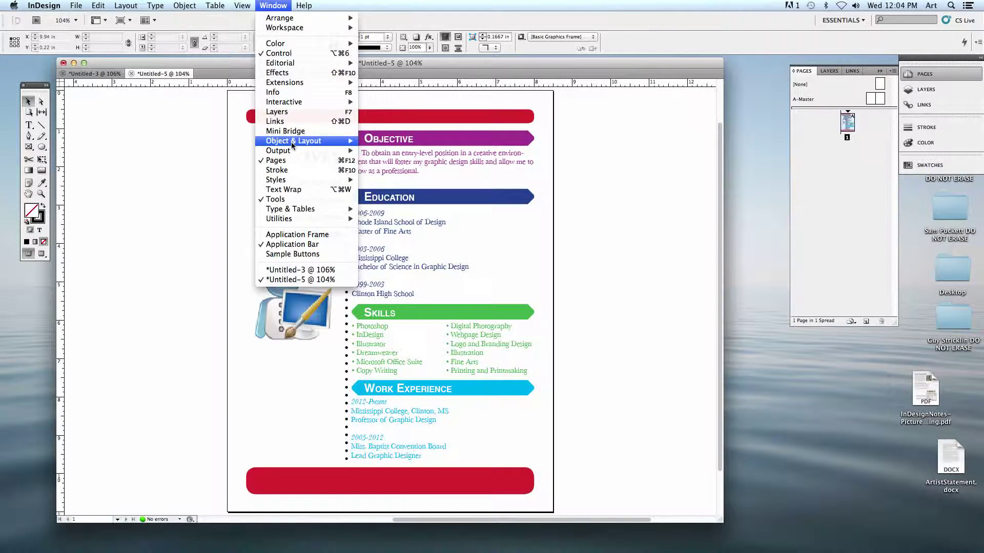
{"action": "left_click", "coordinate": [871, 187]}
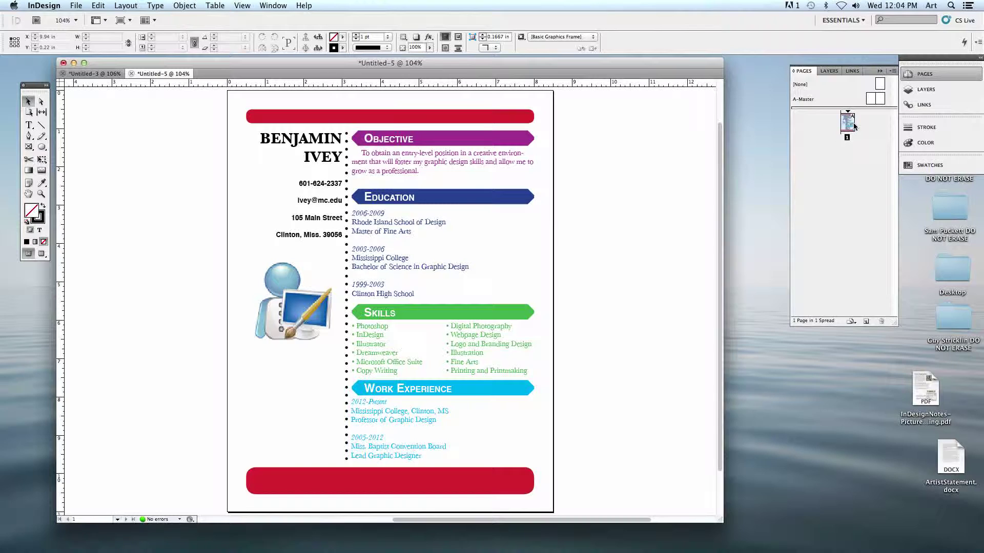
{"action": "left_click", "coordinate": [866, 323]}
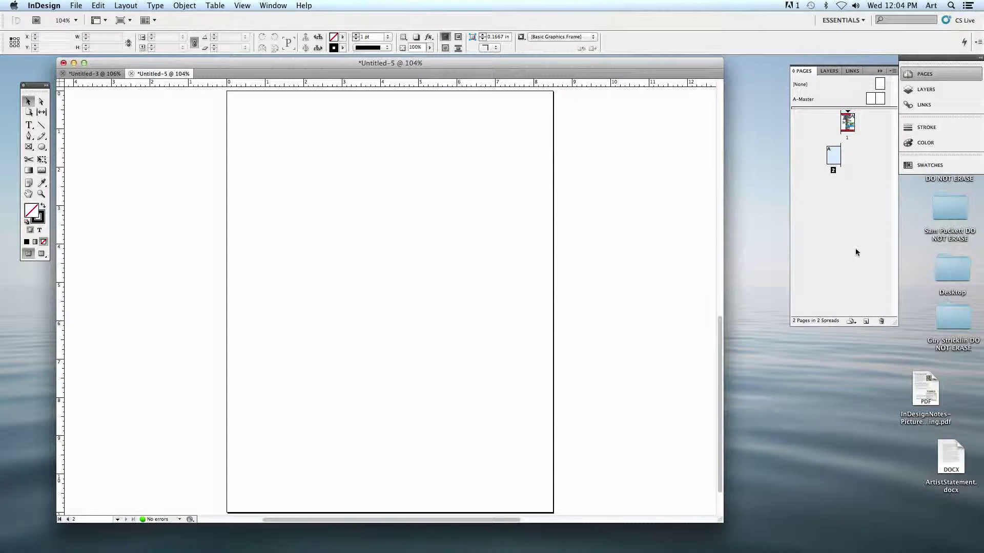
- Add three more pages for five in total, then view page 1 and the blank 2-3 spread
{"action": "left_click", "coordinate": [865, 321]}
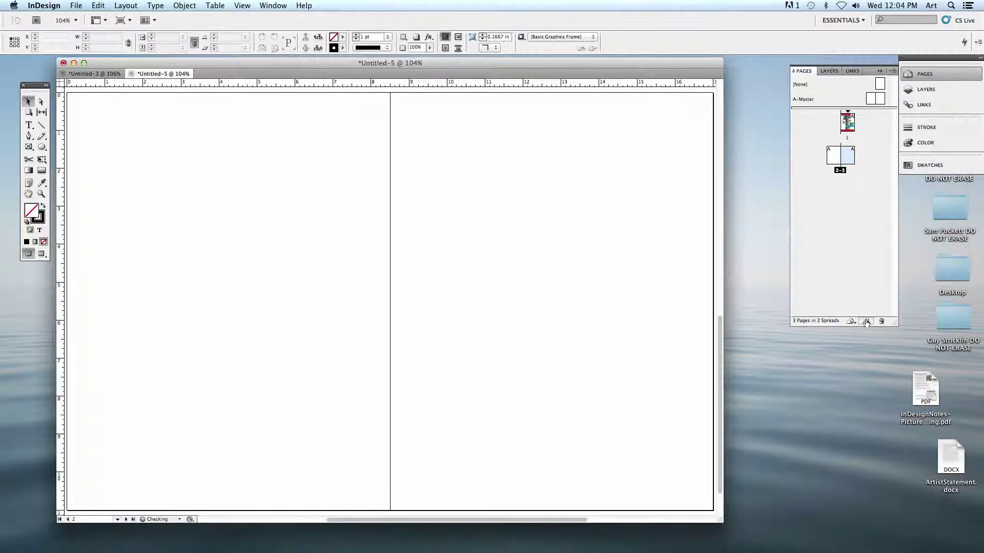
{"action": "left_click", "coordinate": [866, 321]}
{"action": "left_click", "coordinate": [866, 321]}
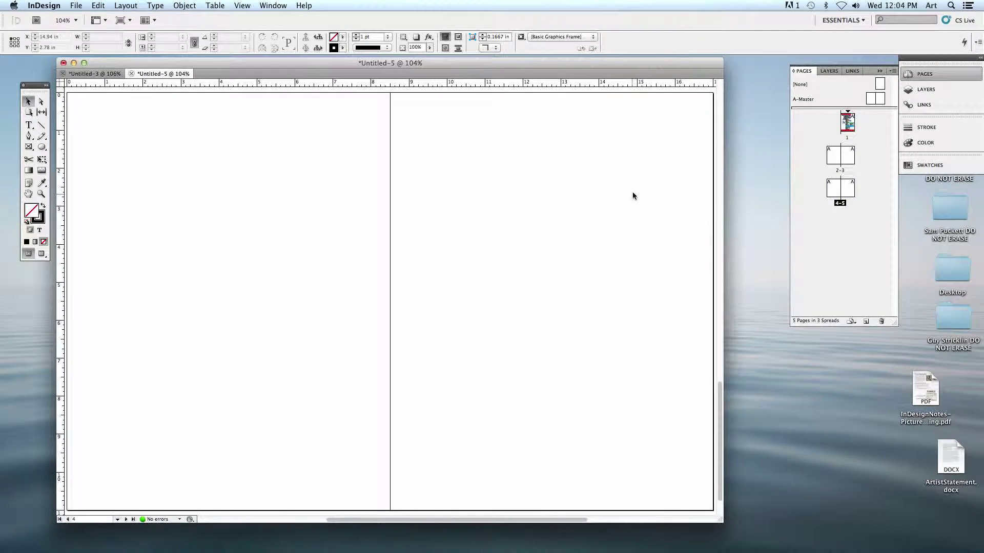
{"action": "left_click_drag", "start_coordinate": [553, 181], "coordinate": [527, 265]}
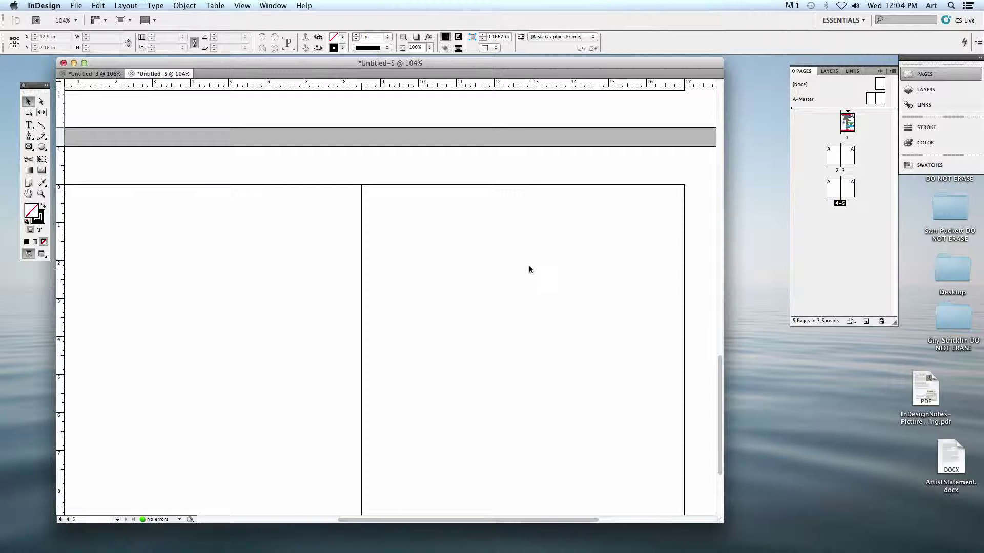
{"action": "left_click_drag", "start_coordinate": [530, 270], "coordinate": [547, 246]}
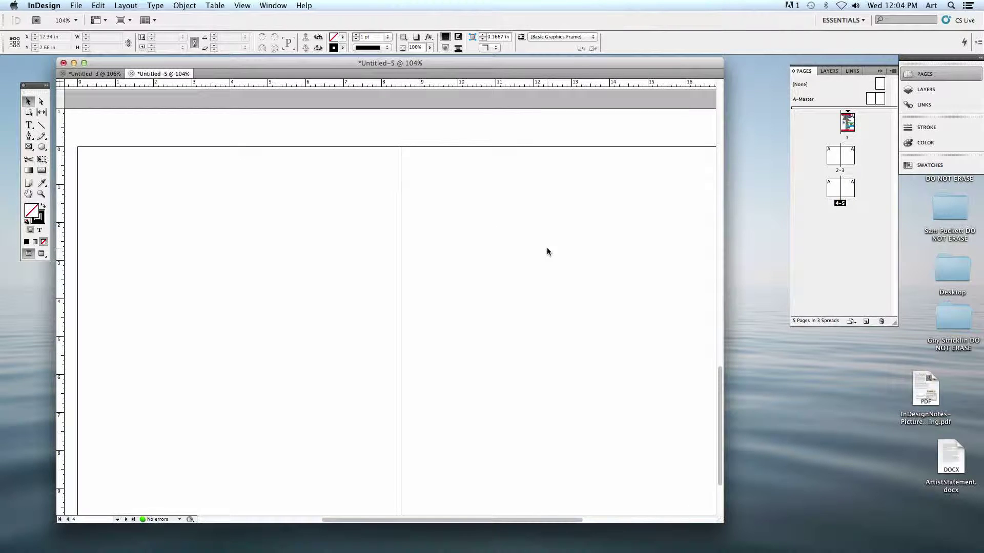
{"action": "double_click", "coordinate": [848, 123]}
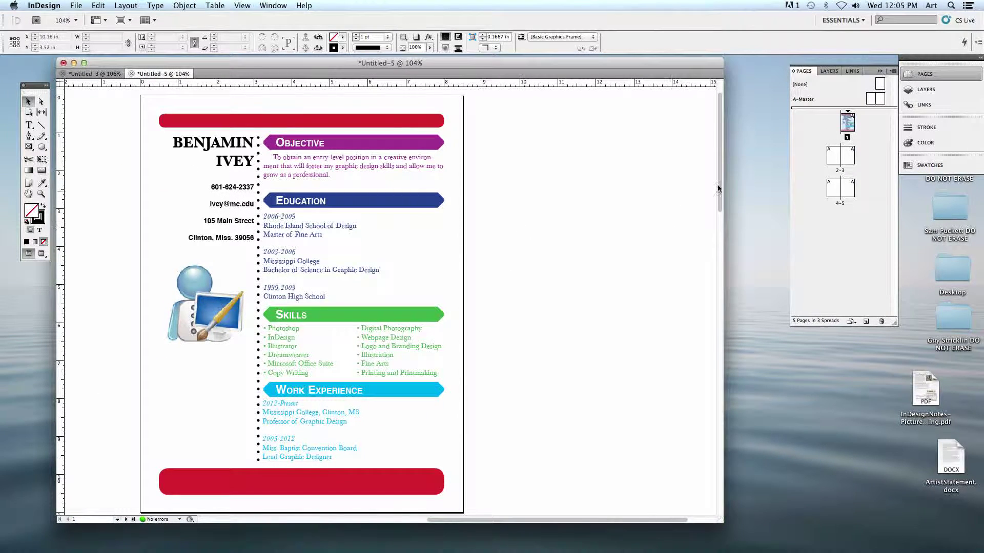
{"action": "double_click", "coordinate": [839, 155]}
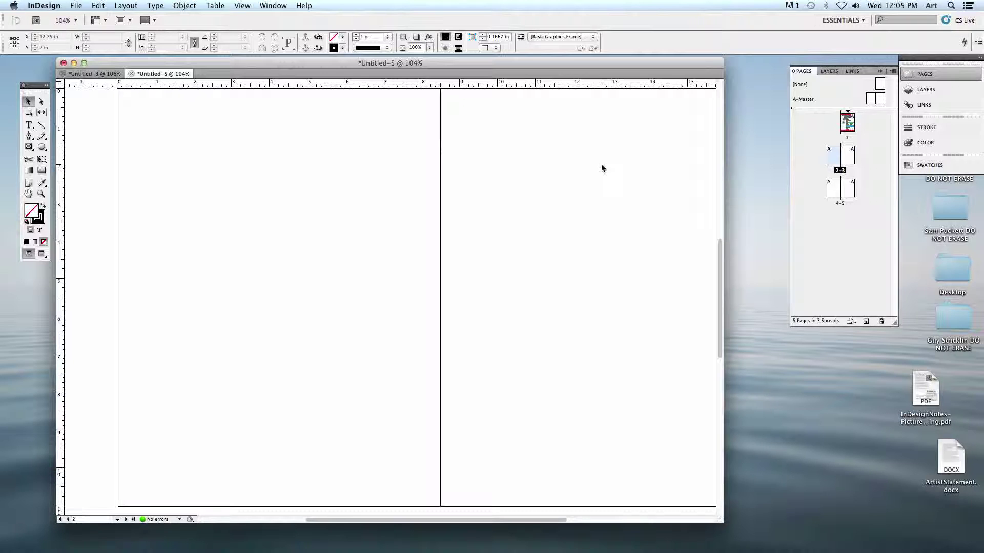
{"action": "left_click", "coordinate": [76, 6]}
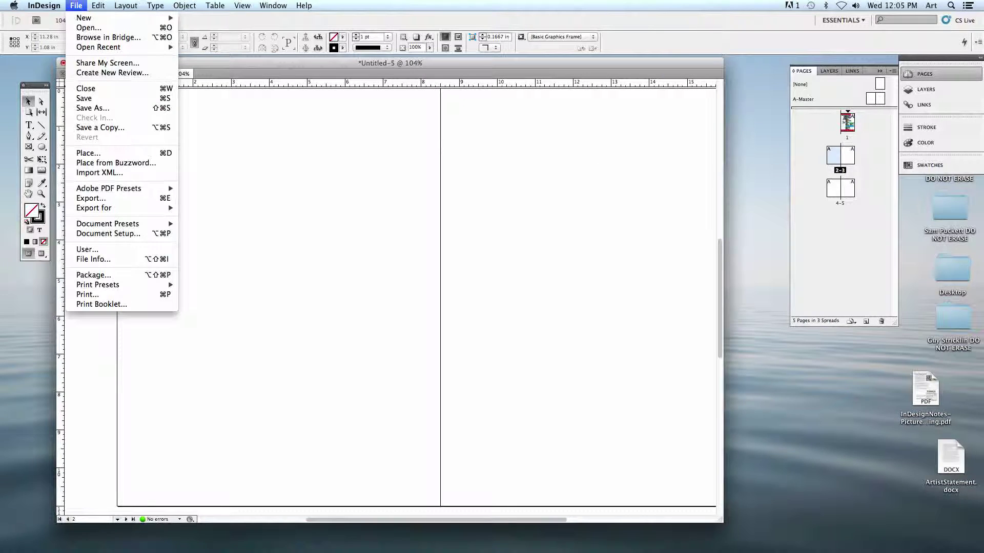
{"action": "mouse_move", "coordinate": [87, 18]}
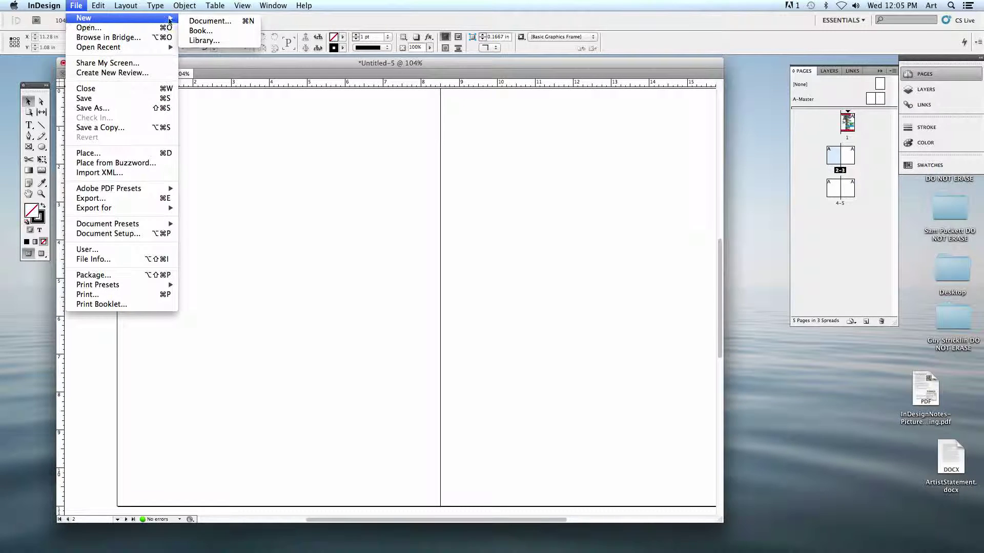
{"action": "left_click", "coordinate": [195, 21]}
{"action": "left_click_drag", "start_coordinate": [420, 208], "coordinate": [500, 105]}
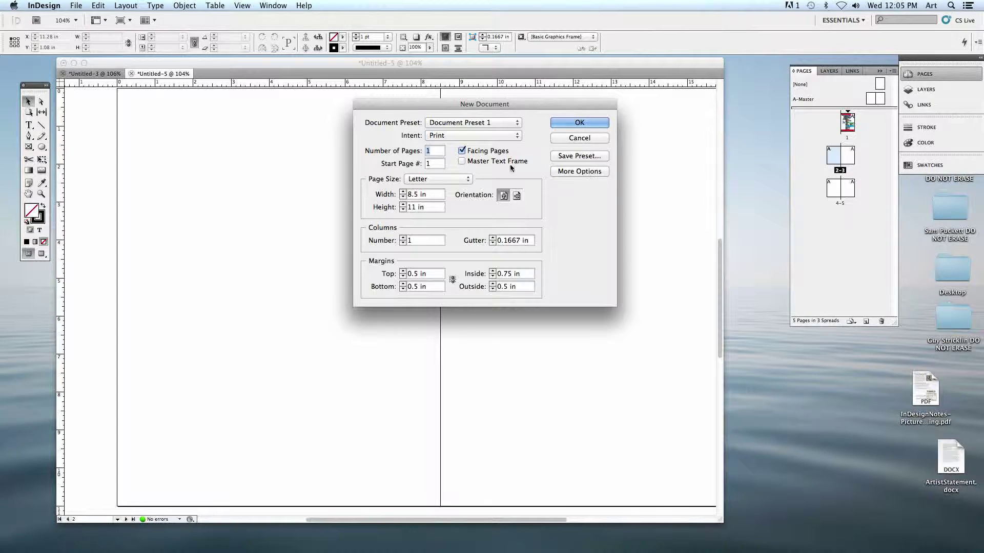
{"action": "left_click", "coordinate": [558, 138]}
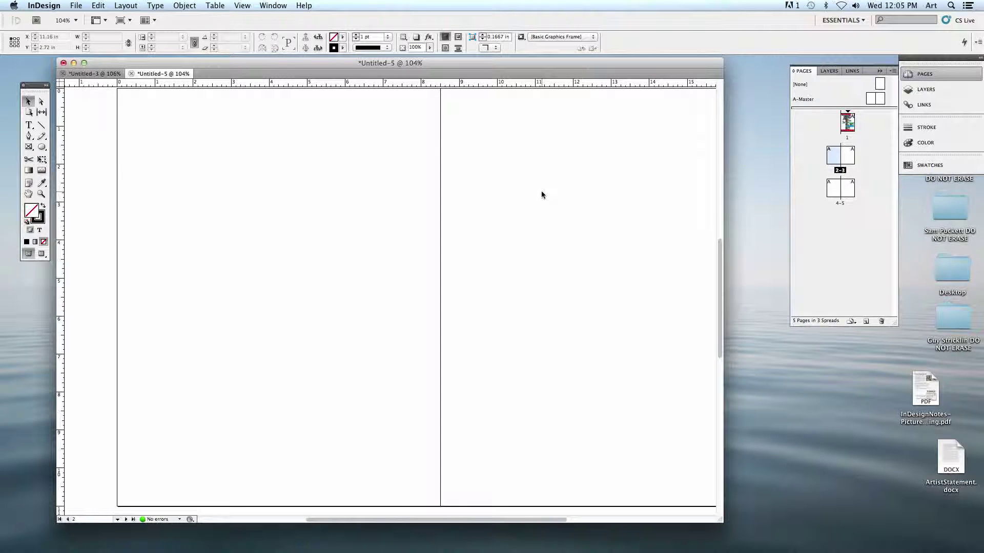
- Delete pages 5, 4 and 3, leaving only the résumé and blank page 2
{"action": "left_click", "coordinate": [848, 191]}
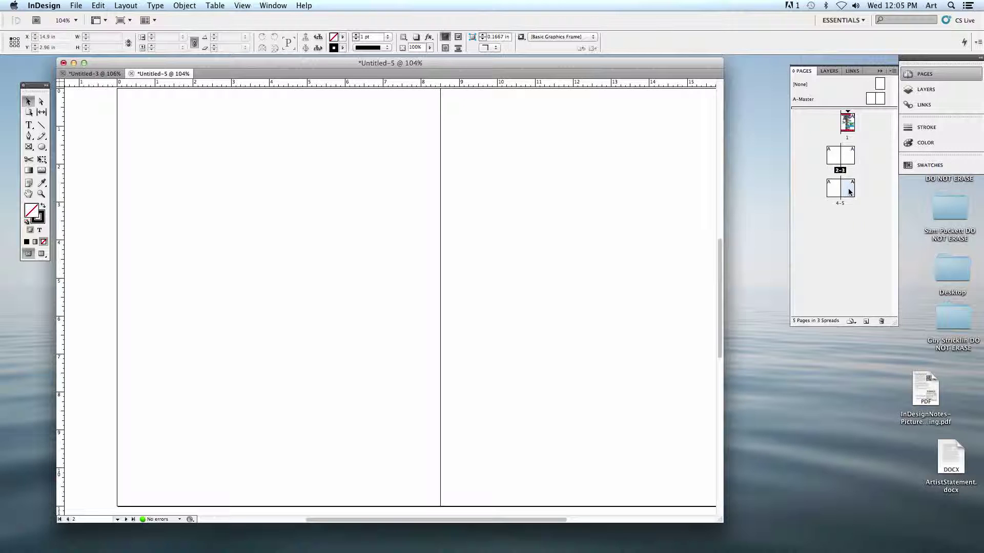
{"action": "left_click", "coordinate": [881, 323]}
{"action": "left_click", "coordinate": [882, 321]}
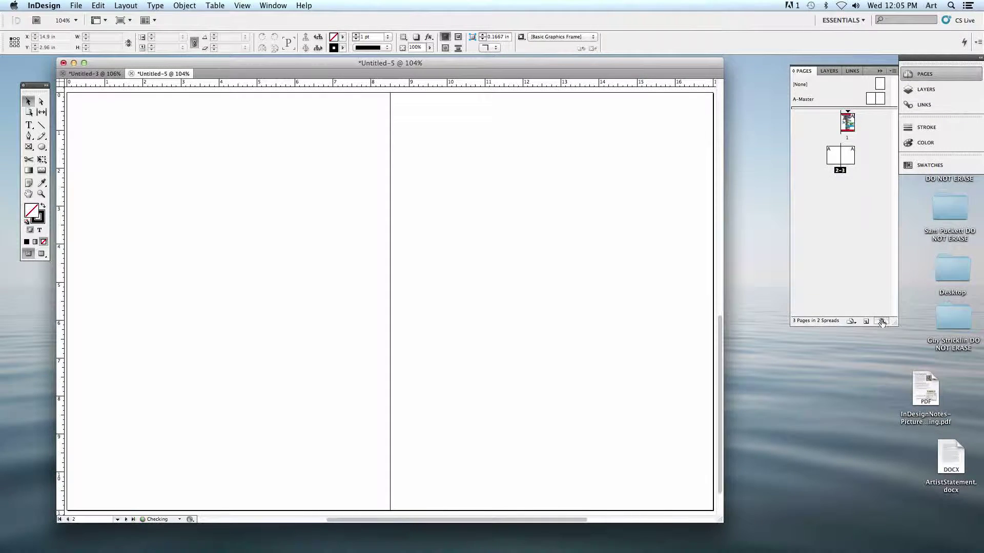
{"action": "left_click", "coordinate": [882, 321]}
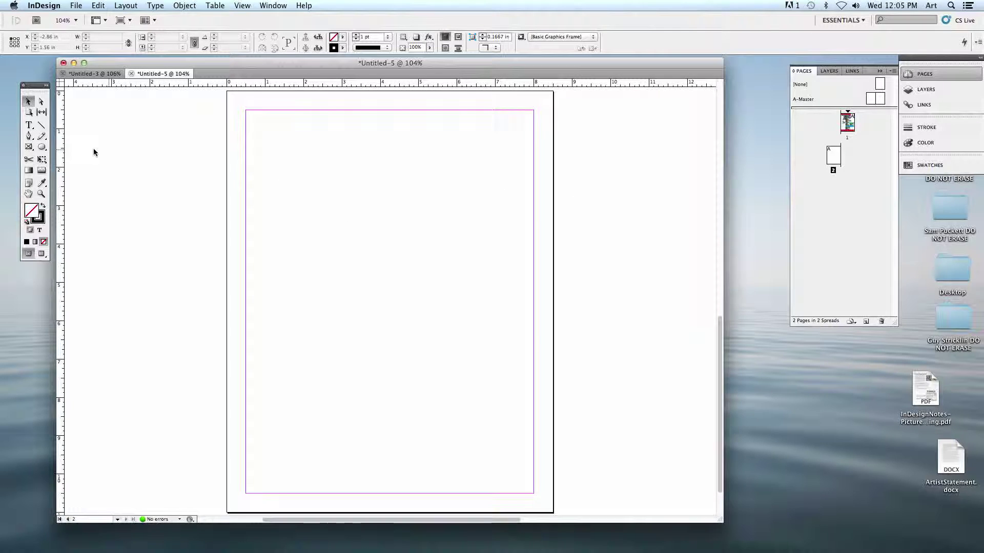
- Draw a text frame at page 2's top margin and type the heading 'Artist Statement'
{"action": "left_click", "coordinate": [28, 126]}
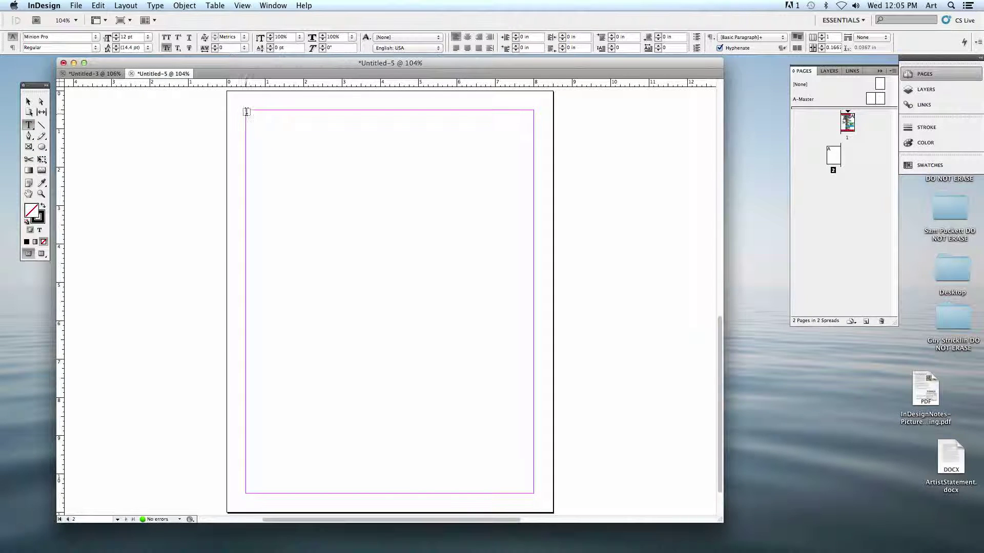
{"action": "left_click_drag", "start_coordinate": [247, 111], "coordinate": [536, 172]}
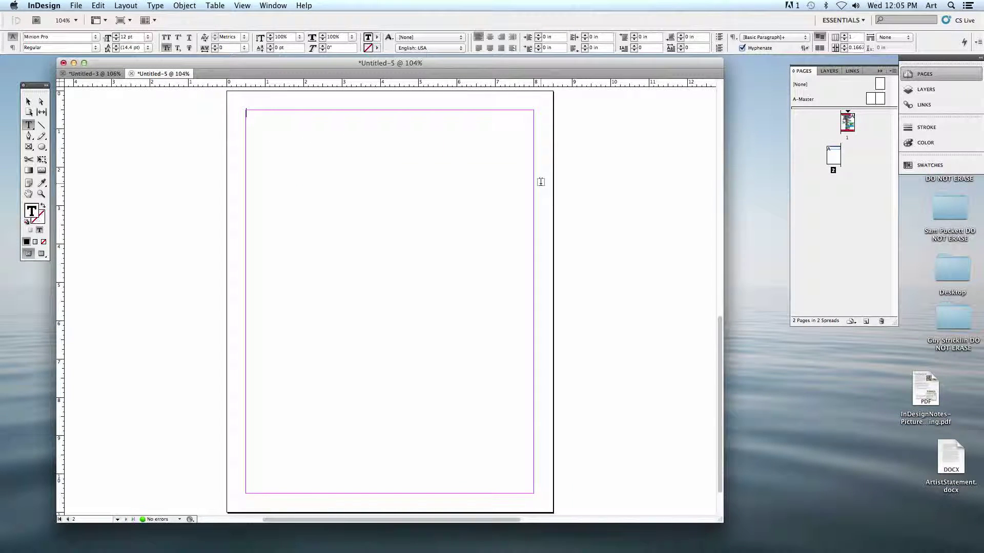
{"action": "type", "text": "Artist Statement"}
{"action": "left_click_drag", "start_coordinate": [305, 114], "coordinate": [236, 109]}
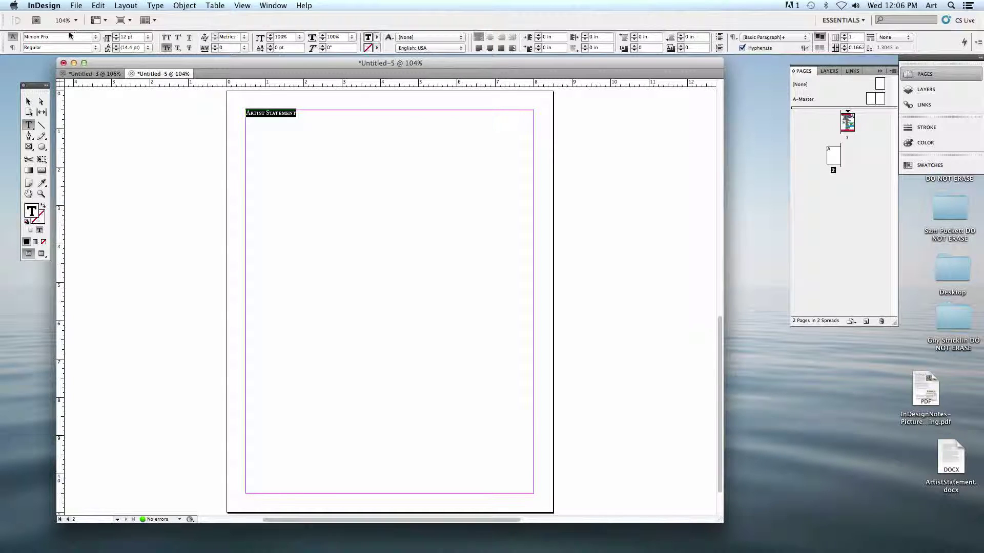
{"action": "left_click", "coordinate": [100, 40]}
- Set the heading in Mistral small caps, then browse the font list for alternatives
{"action": "left_click", "coordinate": [95, 32]}
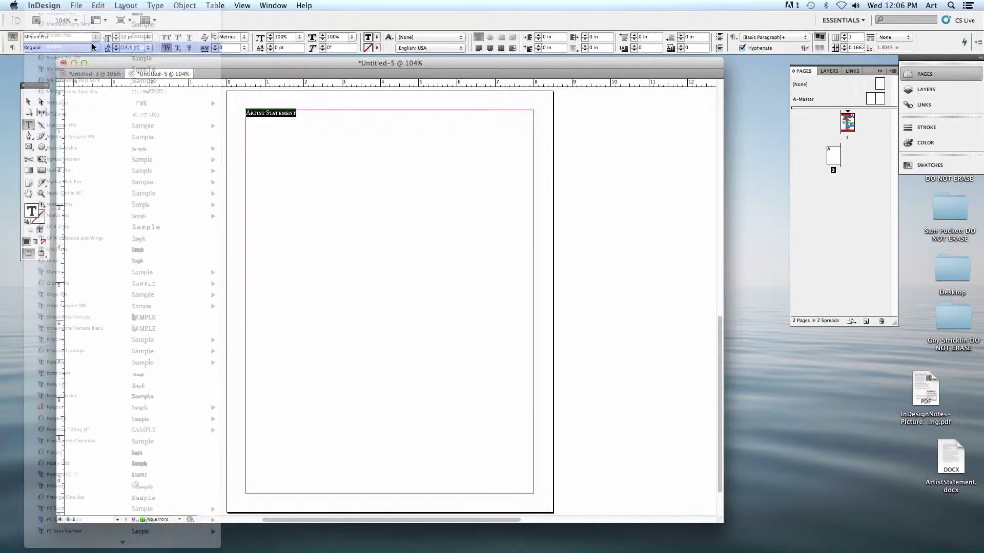
{"action": "left_click", "coordinate": [168, 50]}
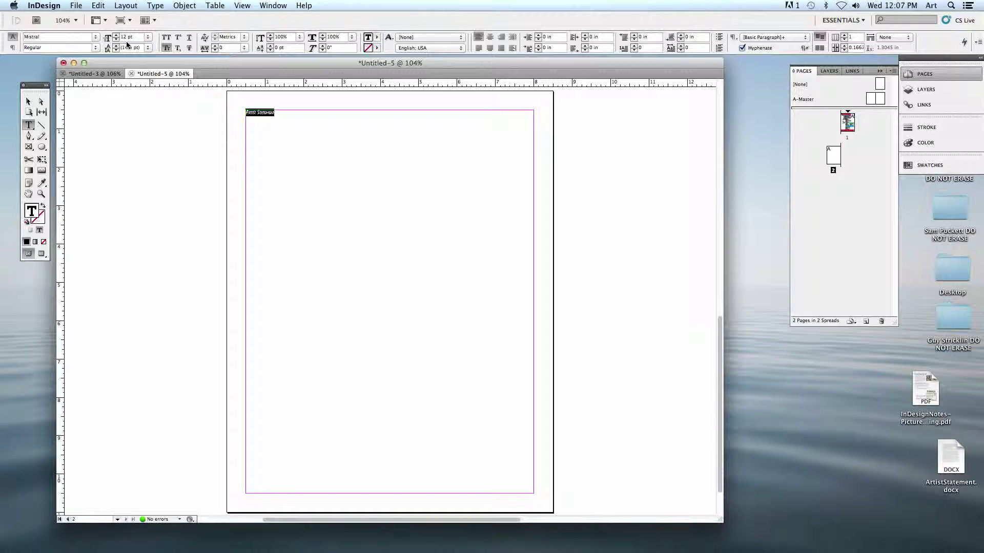
{"action": "left_click", "coordinate": [96, 38]}
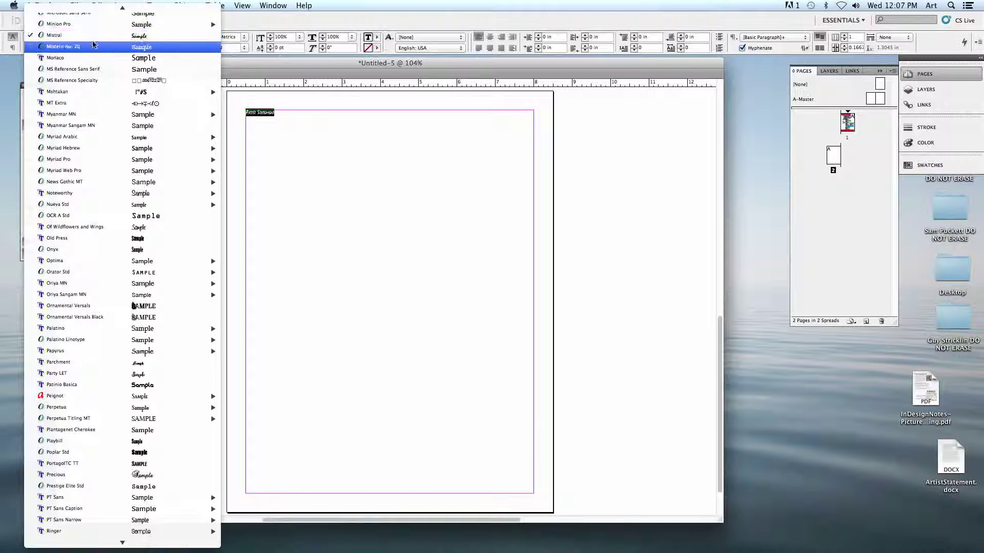
{"action": "scroll", "coordinate": [146, 51], "scroll_direction": "up", "scroll_amount": 5}
{"action": "scroll", "coordinate": [145, 51], "scroll_direction": "up", "scroll_amount": 8}
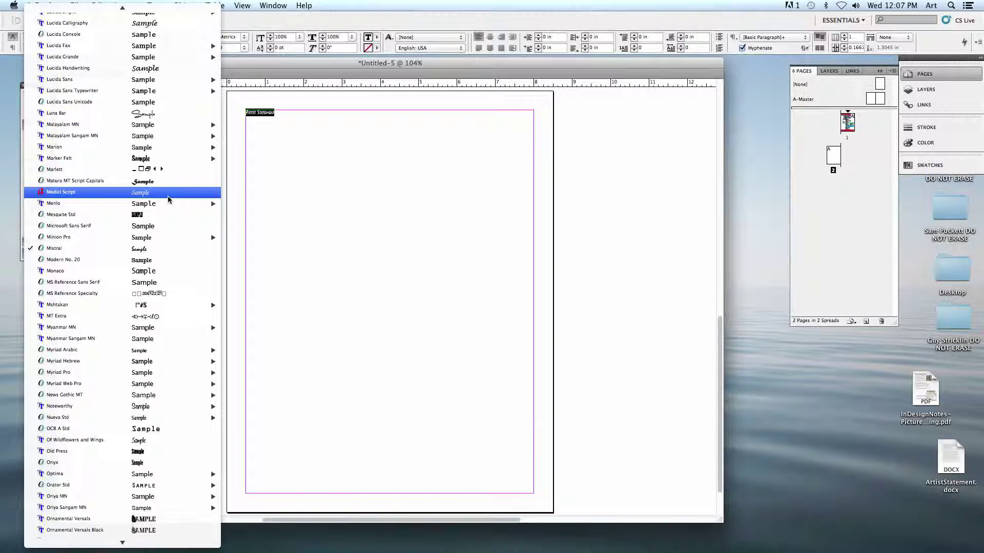
{"action": "scroll", "coordinate": [169, 199], "scroll_direction": "up", "scroll_amount": 9}
{"action": "mouse_move", "coordinate": [175, 200]}
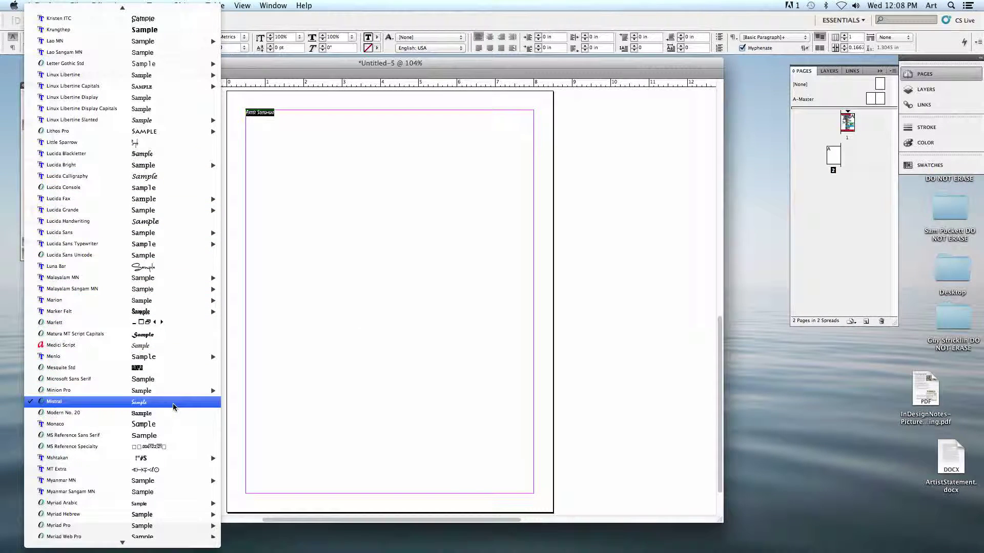
{"action": "mouse_move", "coordinate": [67, 391]}
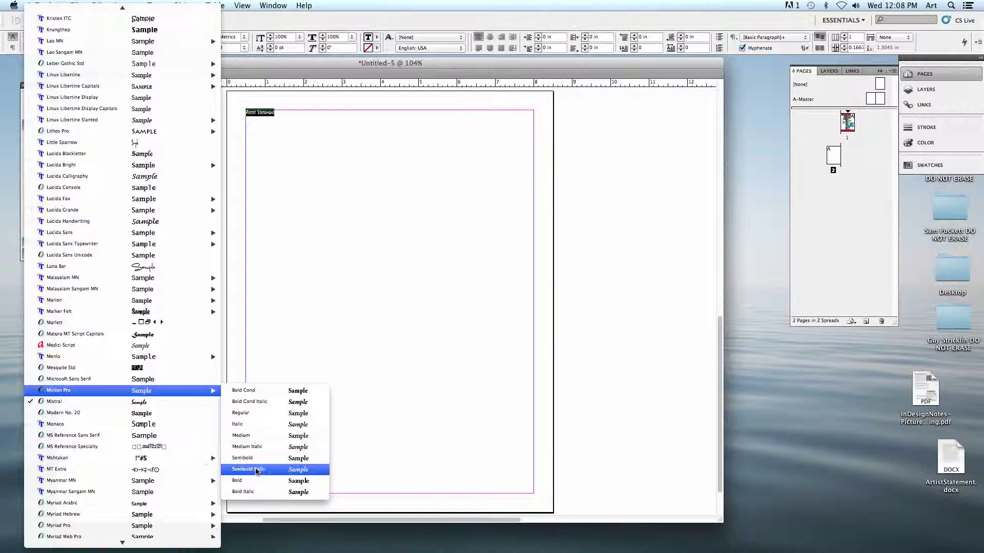
- Set the heading in Minion Pro Bold at 60 pt with small caps
{"action": "left_click", "coordinate": [256, 480]}
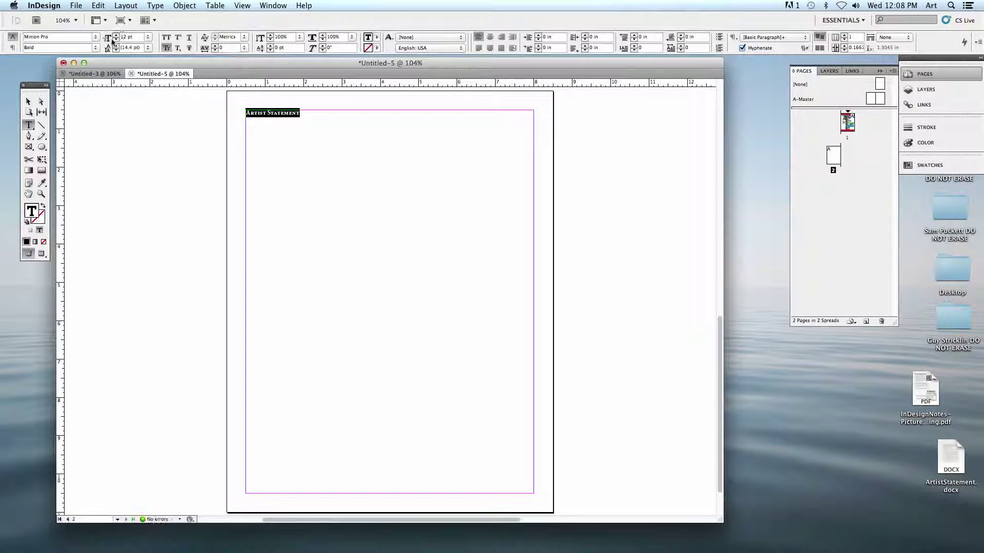
{"action": "left_click", "coordinate": [116, 35]}
{"action": "left_click", "coordinate": [116, 35]}
{"action": "left_click", "coordinate": [116, 35]}
{"action": "left_click", "coordinate": [115, 34]}
{"action": "left_click", "coordinate": [116, 35]}
{"action": "left_click", "coordinate": [116, 35]}
{"action": "left_click", "coordinate": [116, 35]}
{"action": "left_click", "coordinate": [116, 34]}
{"action": "left_click", "coordinate": [116, 35]}
{"action": "left_click", "coordinate": [116, 35]}
{"action": "left_click", "coordinate": [116, 34]}
{"action": "left_click", "coordinate": [115, 35]}
{"action": "left_click", "coordinate": [115, 35]}
{"action": "left_click", "coordinate": [116, 35]}
{"action": "left_click", "coordinate": [116, 35]}
{"action": "left_click", "coordinate": [116, 35]}
{"action": "left_click", "coordinate": [147, 37]}
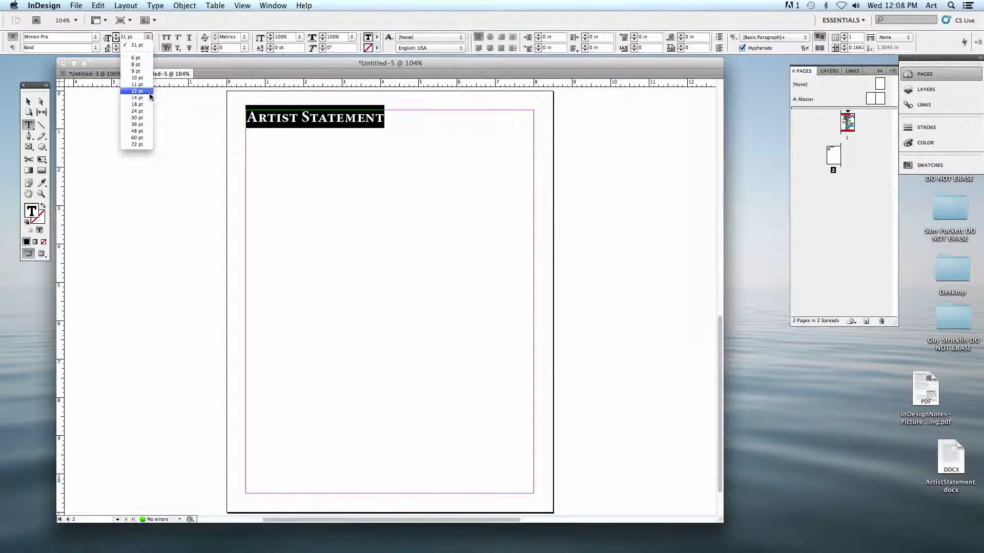
{"action": "left_click", "coordinate": [139, 118]}
{"action": "left_click", "coordinate": [148, 36]}
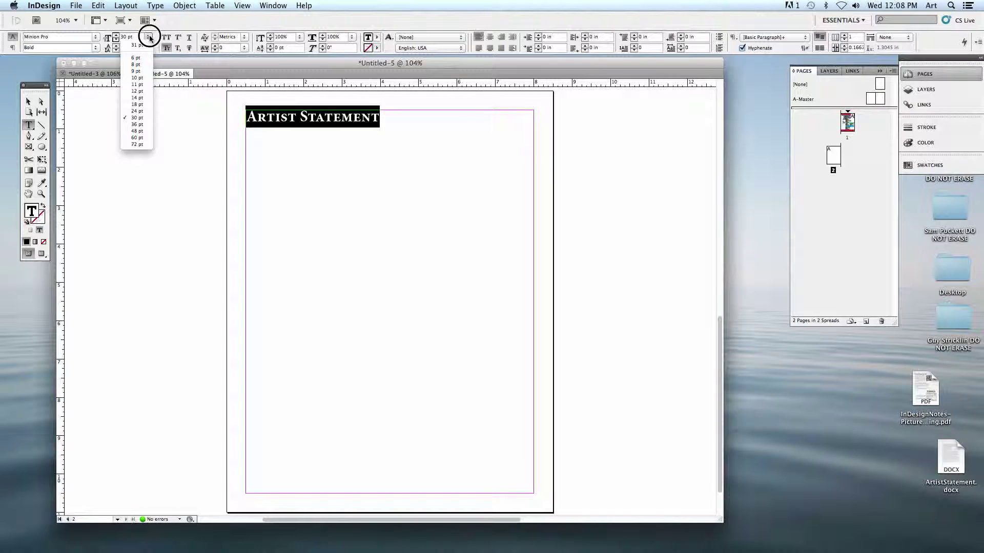
{"action": "left_click", "coordinate": [137, 137]}
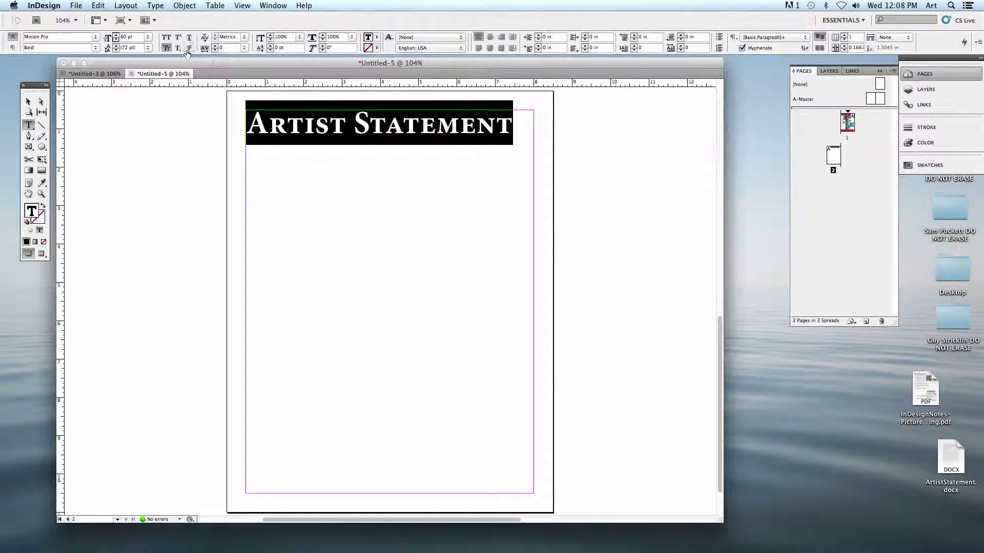
{"action": "left_click", "coordinate": [166, 37]}
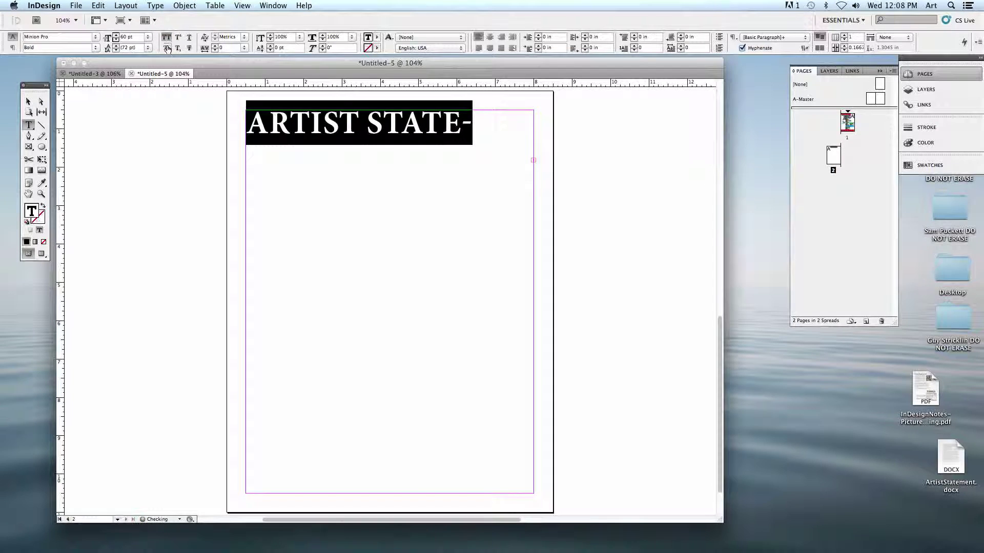
{"action": "left_click", "coordinate": [166, 47]}
- Colour the whole heading with the C=100 M=90 Y=10 K=0 dark blue swatch
{"action": "left_click", "coordinate": [400, 123]}
{"action": "double_click", "coordinate": [368, 124]}
{"action": "left_click", "coordinate": [368, 125]}
{"action": "left_click_drag", "start_coordinate": [504, 123], "coordinate": [229, 126]}
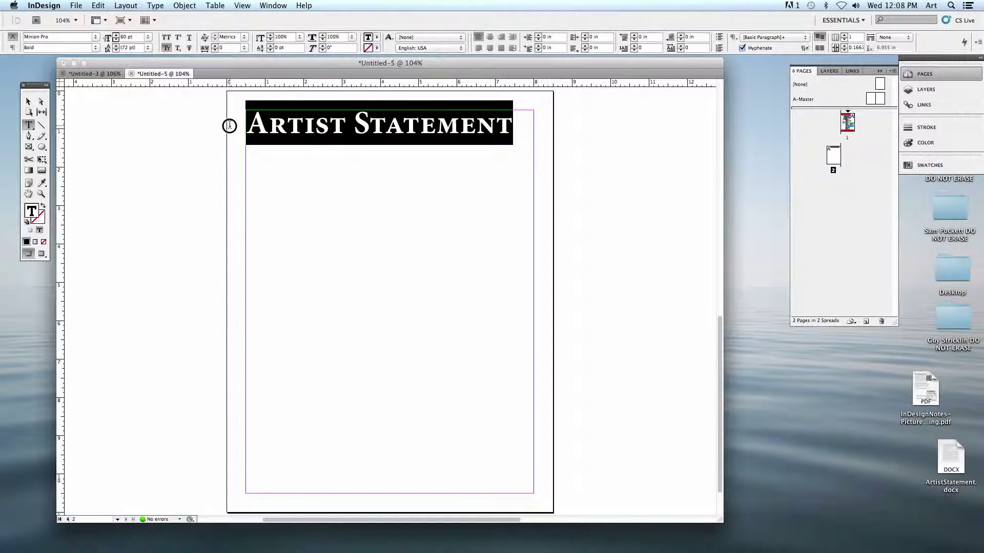
{"action": "left_click", "coordinate": [377, 37]}
{"action": "left_click", "coordinate": [396, 131]}
{"action": "left_click", "coordinate": [305, 134]}
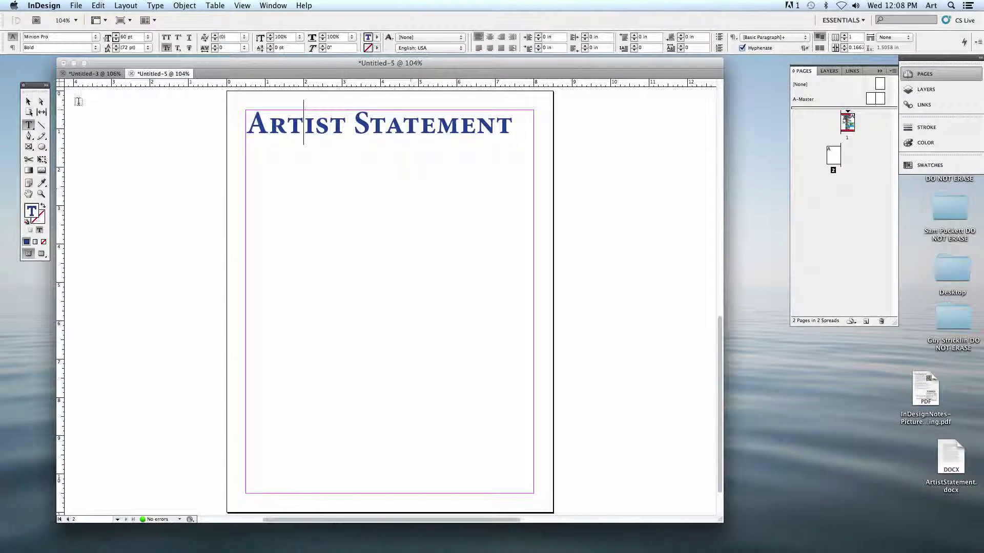
- Shorten the heading's text frame to about 0.8 in tall
{"action": "left_click", "coordinate": [27, 102]}
{"action": "left_click", "coordinate": [28, 124]}
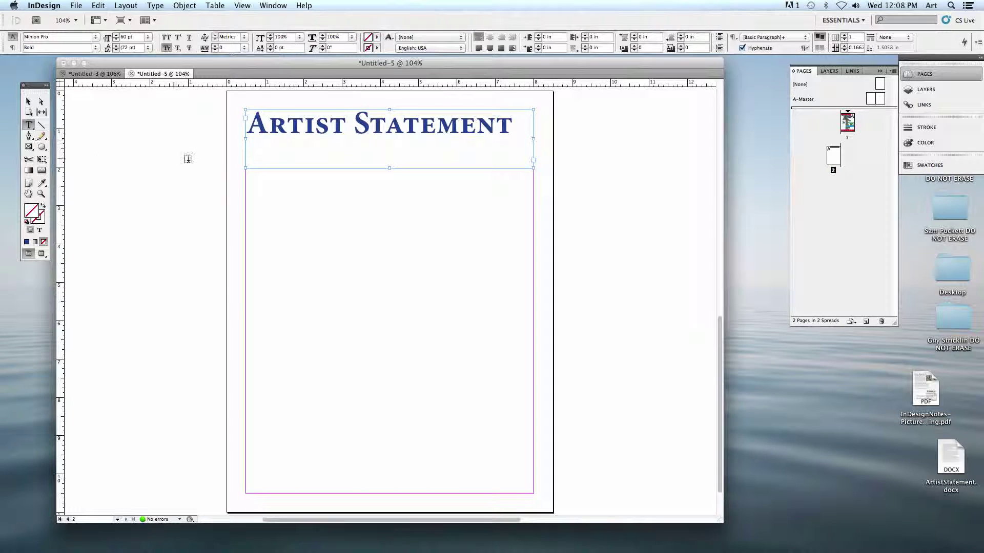
{"action": "left_click", "coordinate": [27, 101]}
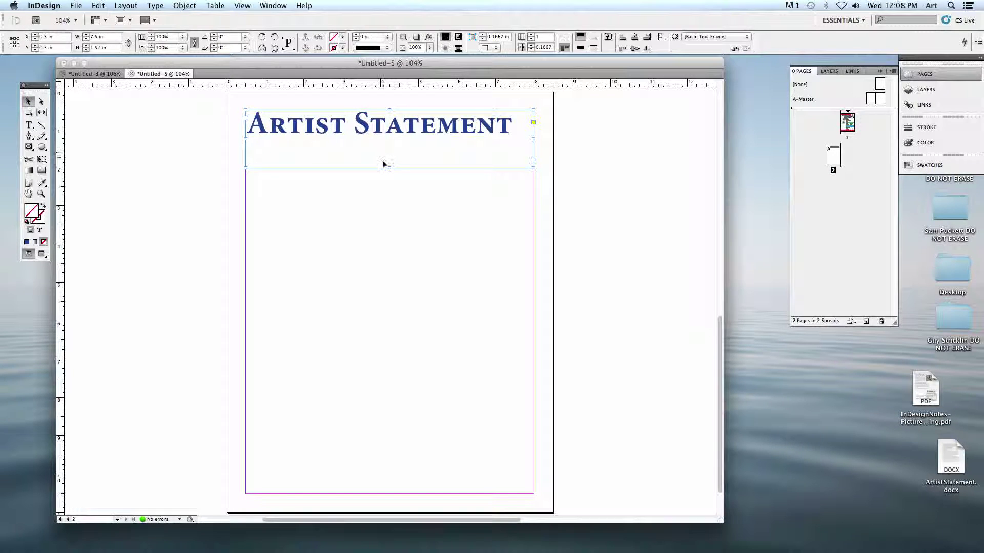
{"action": "left_click_drag", "start_coordinate": [388, 167], "coordinate": [388, 140]}
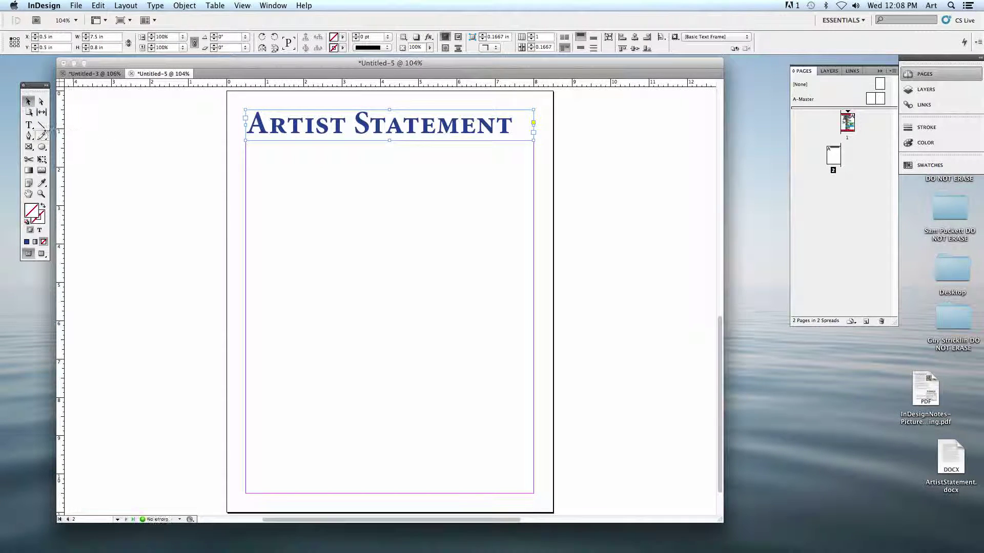
- Add a subtitle frame reading 'About the work of' plus the artist's name, in Optima Bold 36 pt
{"action": "left_click", "coordinate": [28, 125]}
{"action": "left_click_drag", "start_coordinate": [245, 150], "coordinate": [533, 174]}
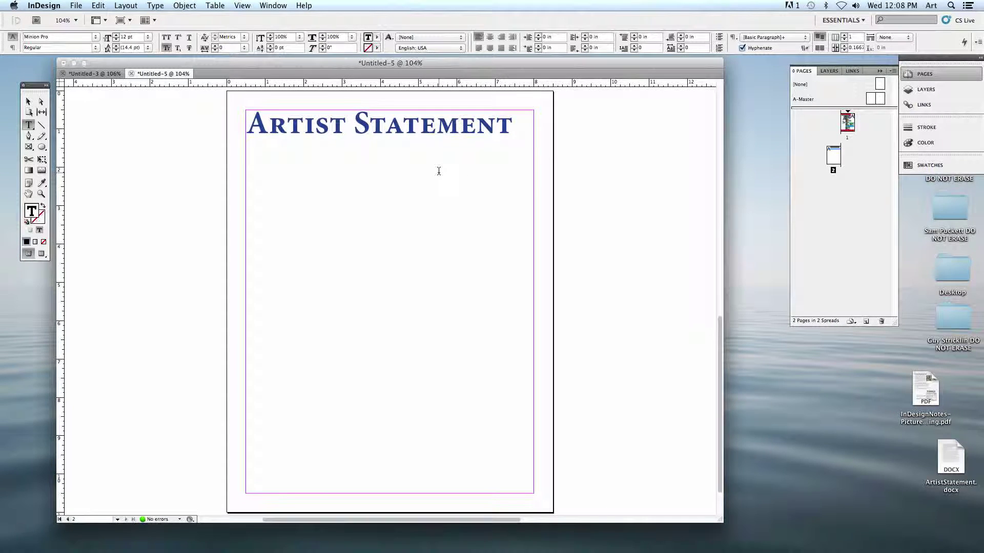
{"action": "key", "text": "super+a"}
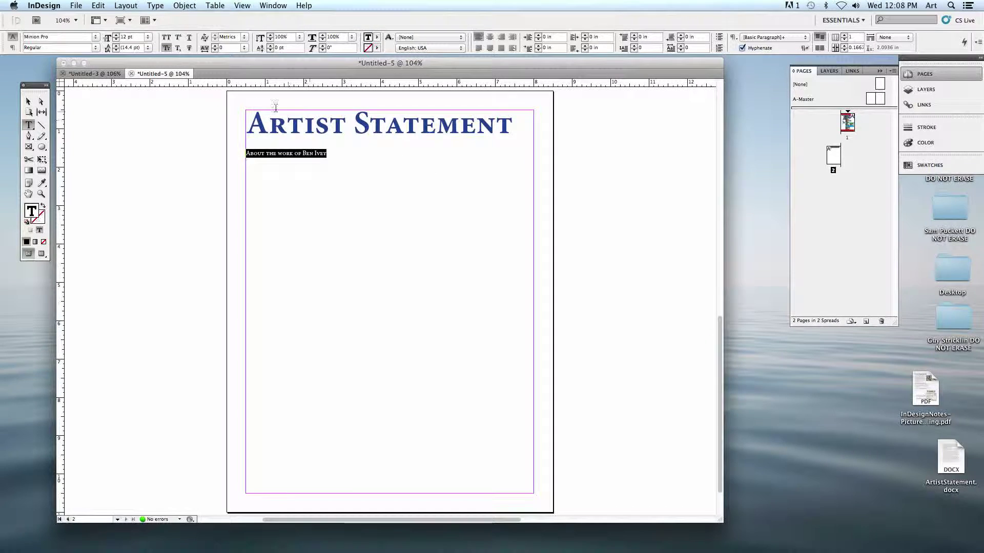
{"action": "left_click", "coordinate": [95, 37]}
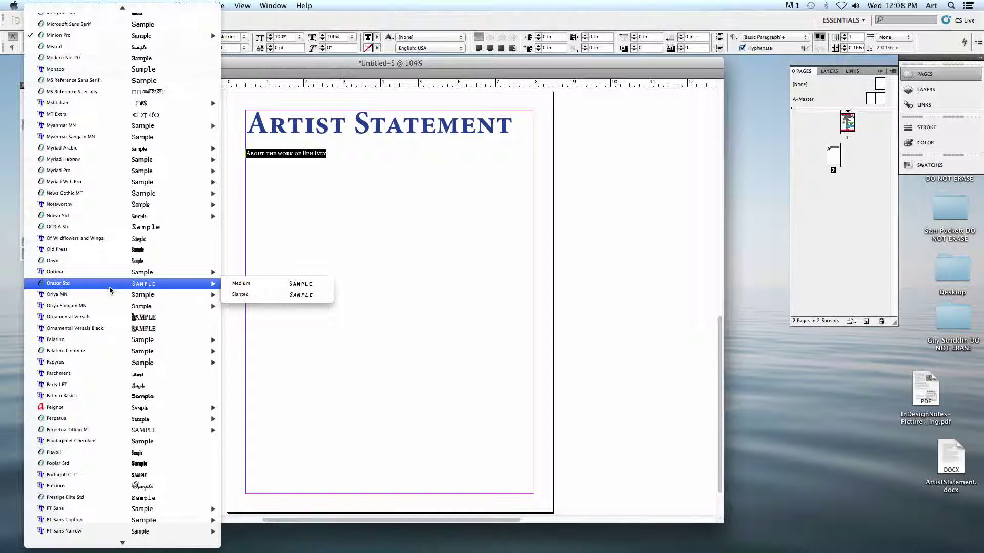
{"action": "mouse_move", "coordinate": [186, 285]}
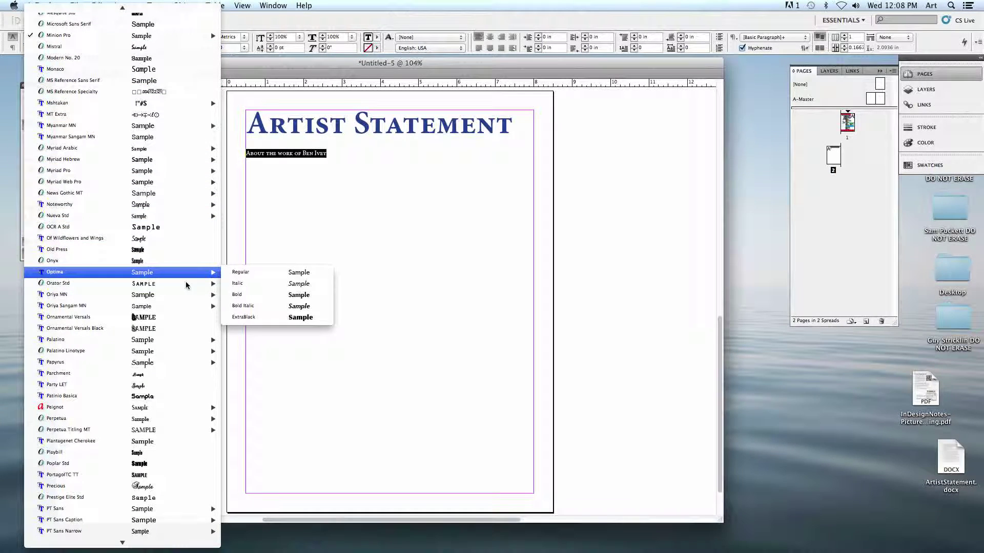
{"action": "left_click", "coordinate": [241, 295]}
{"action": "left_click", "coordinate": [148, 37]}
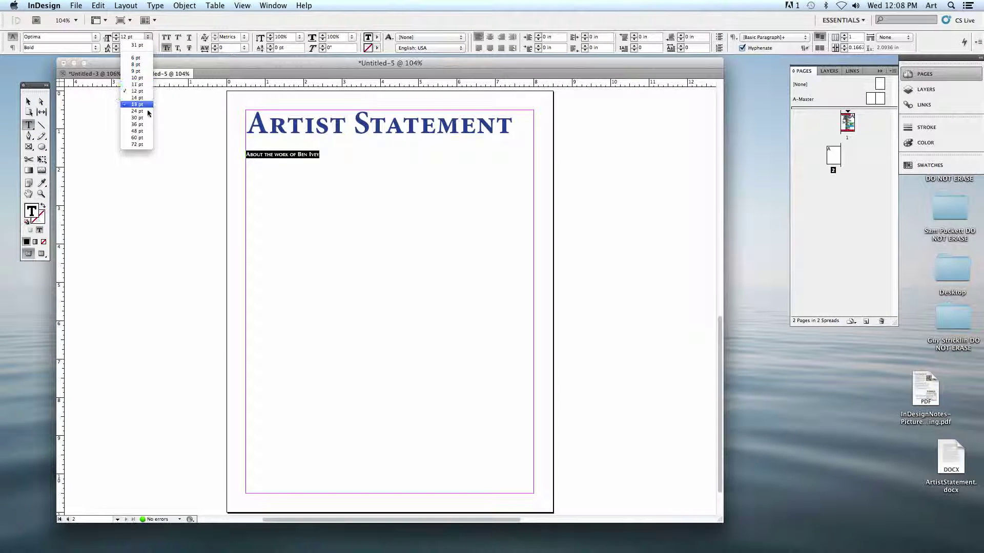
{"action": "left_click", "coordinate": [143, 121]}
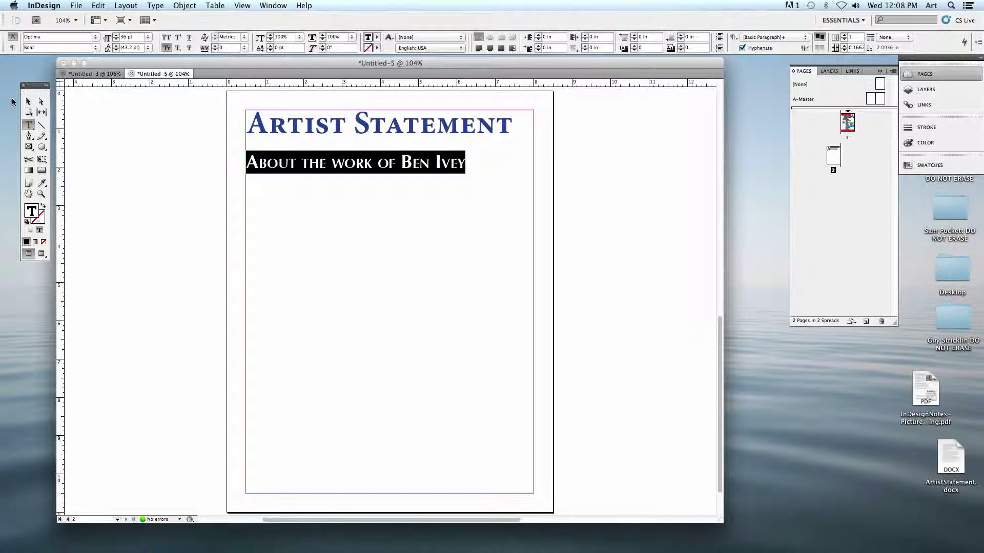
{"action": "left_click", "coordinate": [28, 101]}
{"action": "left_click", "coordinate": [157, 124]}
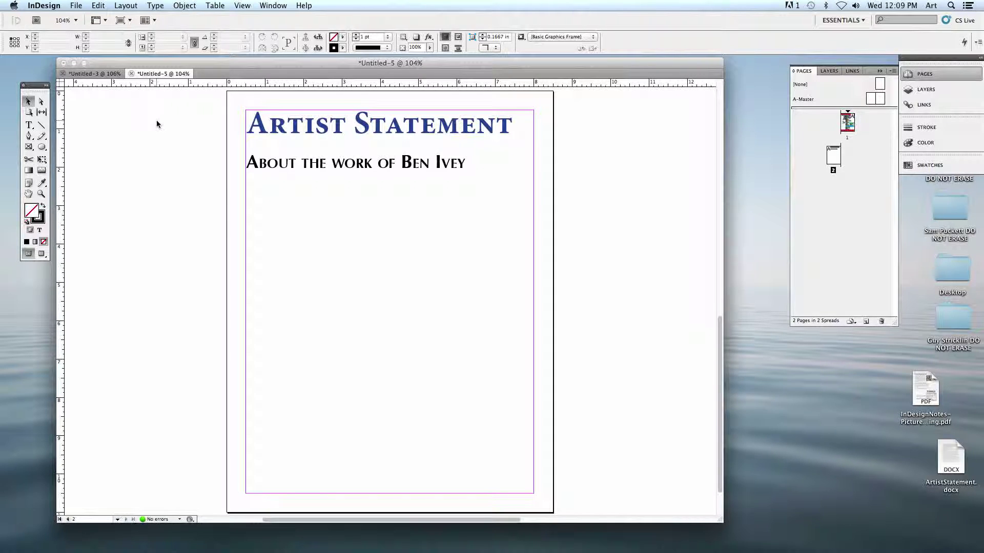
{"action": "left_click", "coordinate": [803, 395]}
{"action": "left_click_drag", "start_coordinate": [955, 465], "coordinate": [829, 374]}
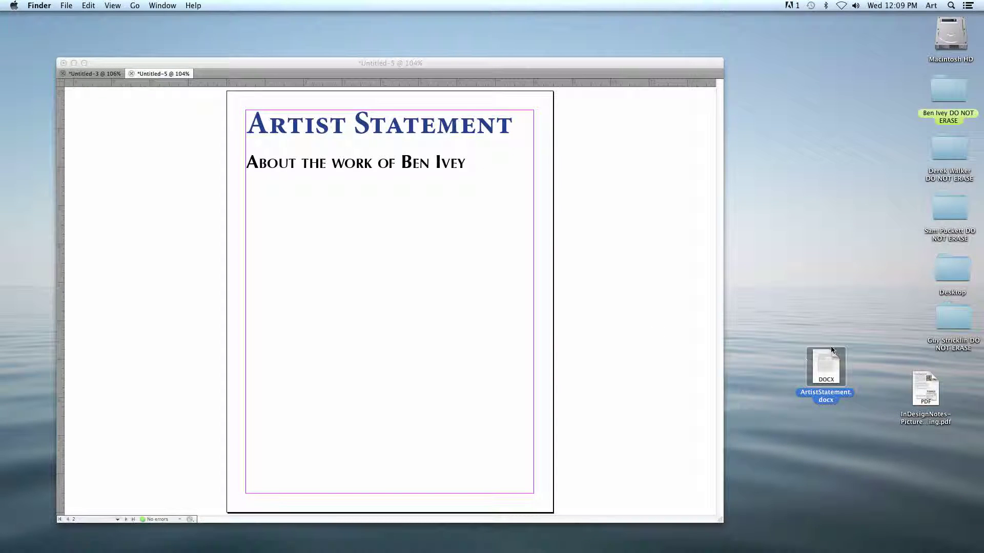
{"action": "left_click_drag", "start_coordinate": [836, 375], "coordinate": [811, 326]}
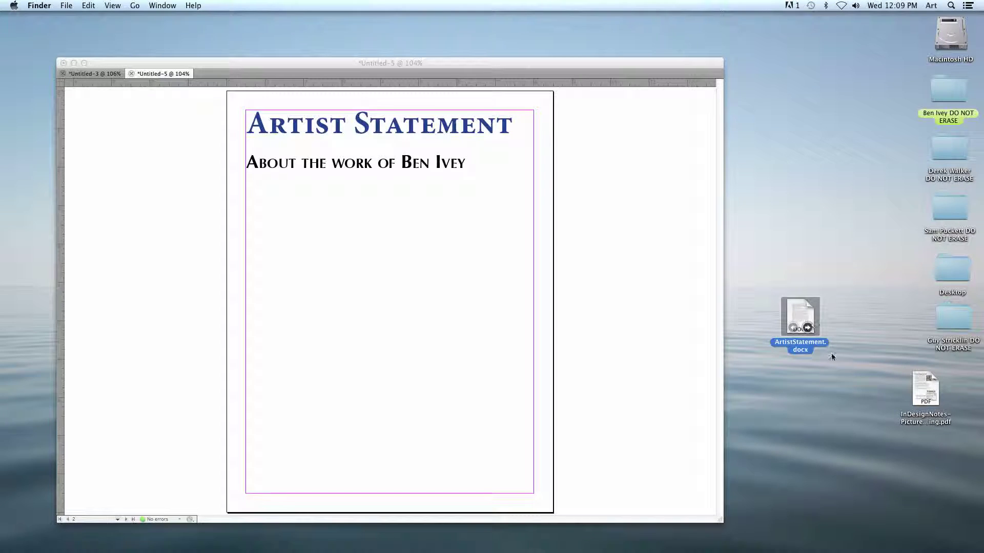
{"action": "left_click", "coordinate": [842, 413]}
{"action": "left_click", "coordinate": [801, 315]}
{"action": "key", "text": "space"}
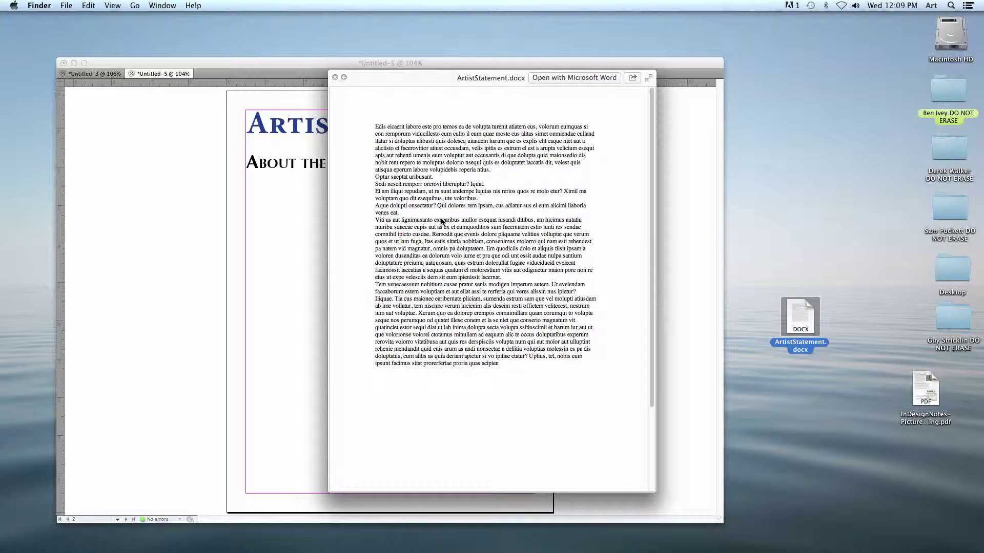
{"action": "key", "text": "space"}
{"action": "left_click", "coordinate": [648, 289]}
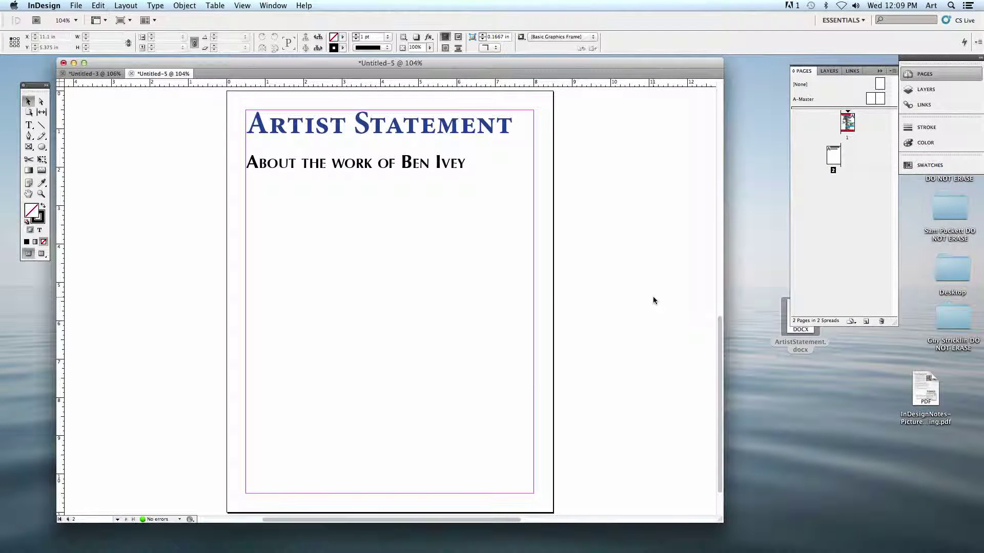
- Draw a body-text frame below the subtitle and place ArtistStatement.docx into it
{"action": "left_click", "coordinate": [29, 125]}
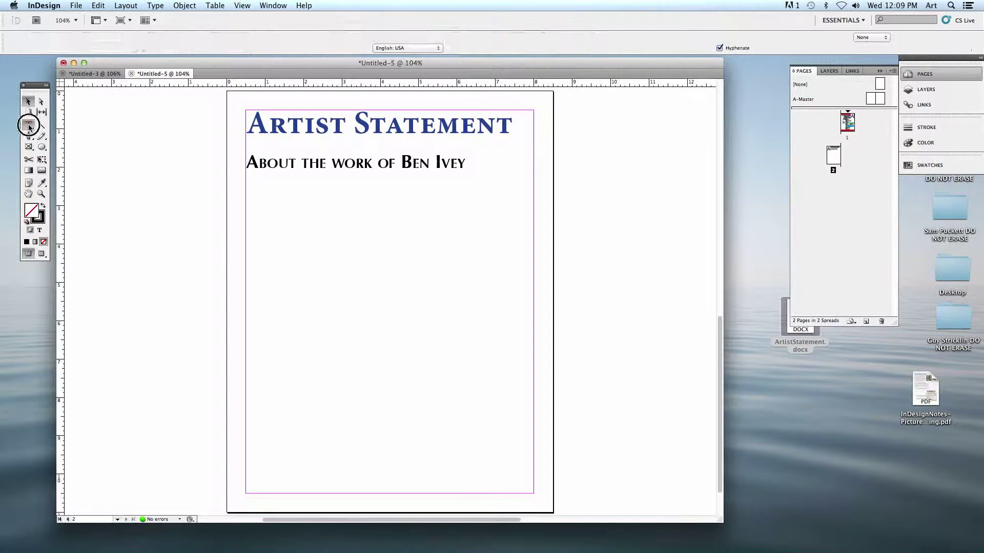
{"action": "left_click_drag", "start_coordinate": [246, 187], "coordinate": [533, 493]}
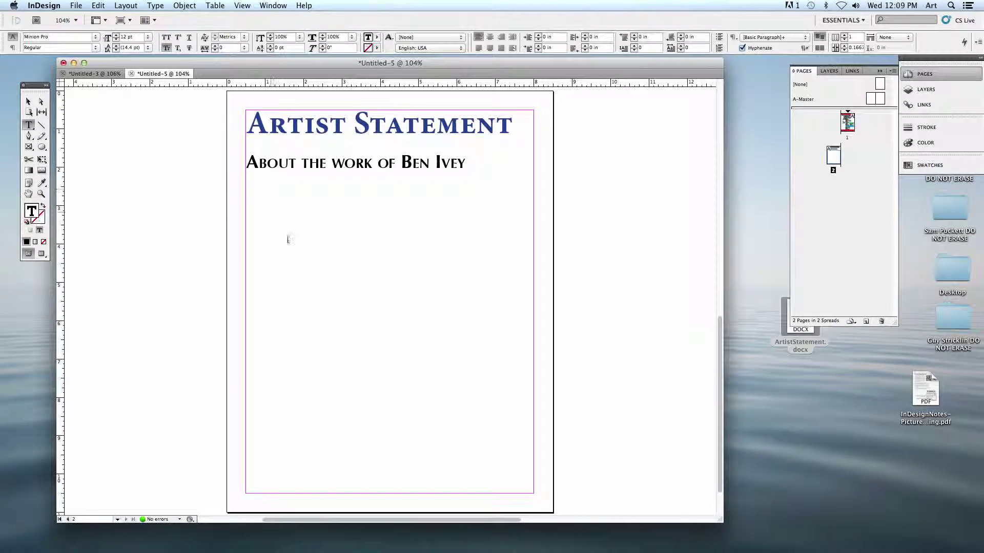
{"action": "left_click", "coordinate": [75, 6]}
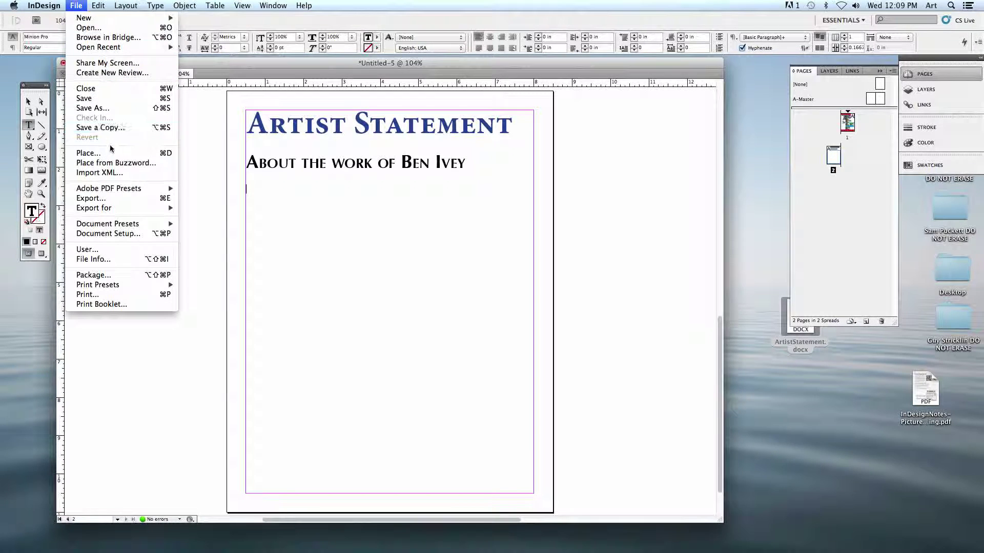
{"action": "left_click", "coordinate": [176, 153]}
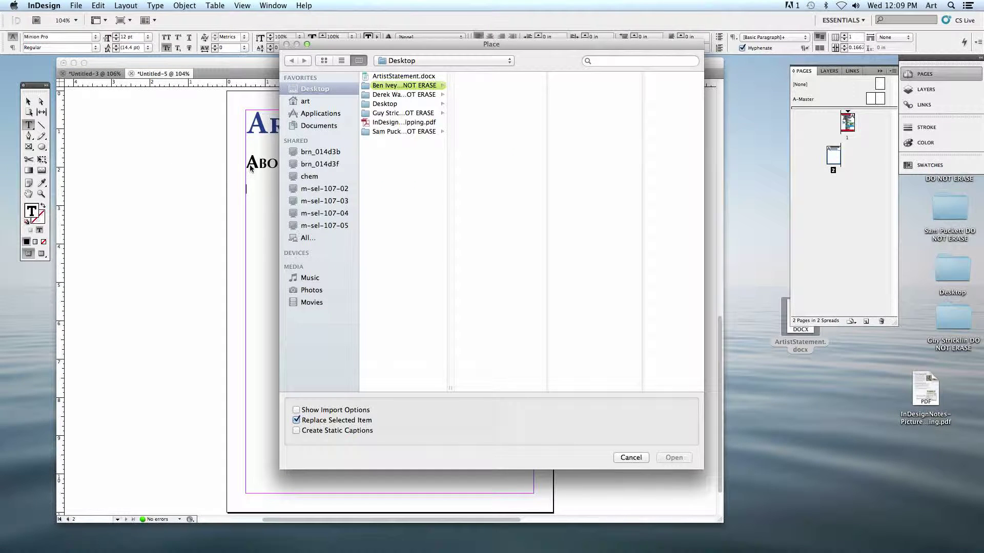
{"action": "left_click", "coordinate": [396, 76]}
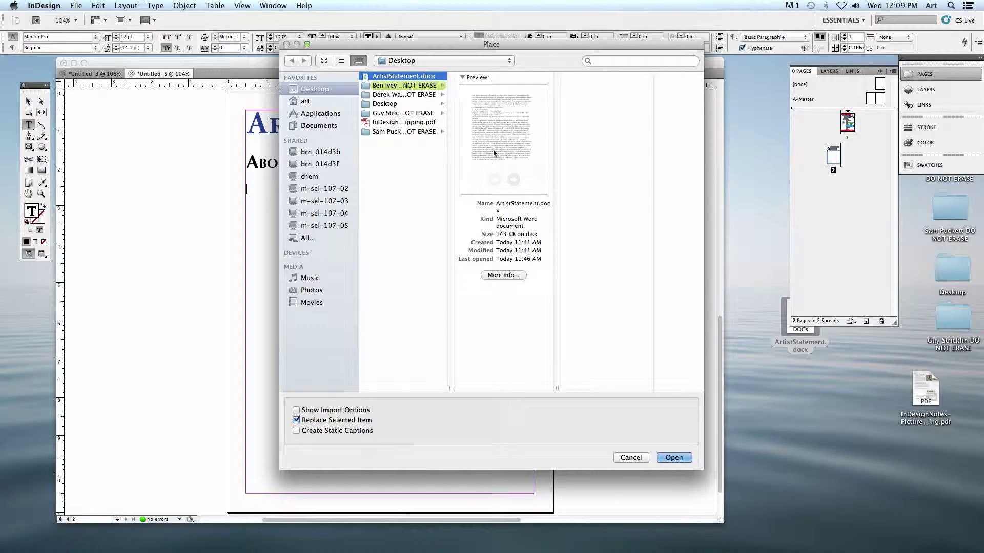
{"action": "left_click", "coordinate": [672, 458]}
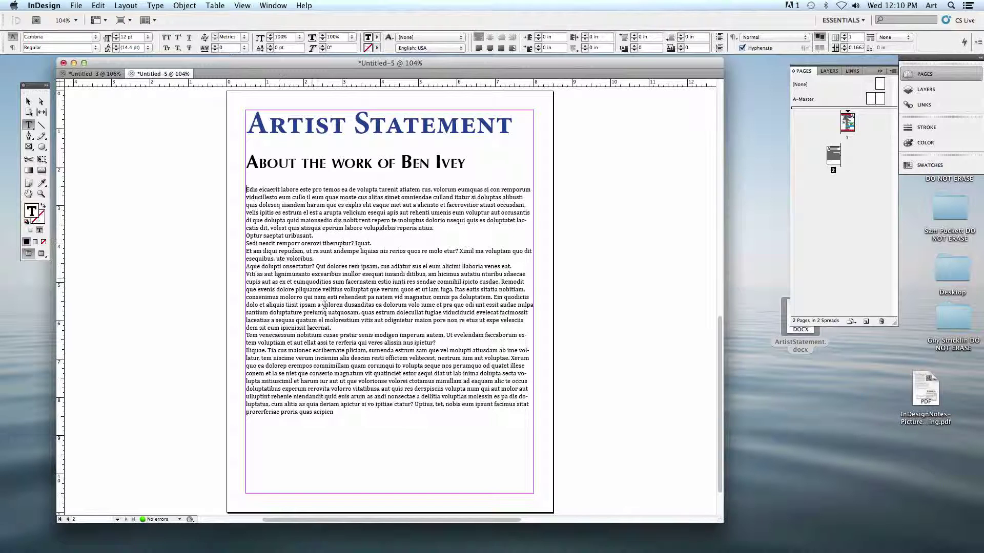
- Set the body text in Times with a 0.25 in first-line indent, undoing an accidental deletion
{"action": "left_click_drag", "start_coordinate": [333, 412], "coordinate": [228, 182]}
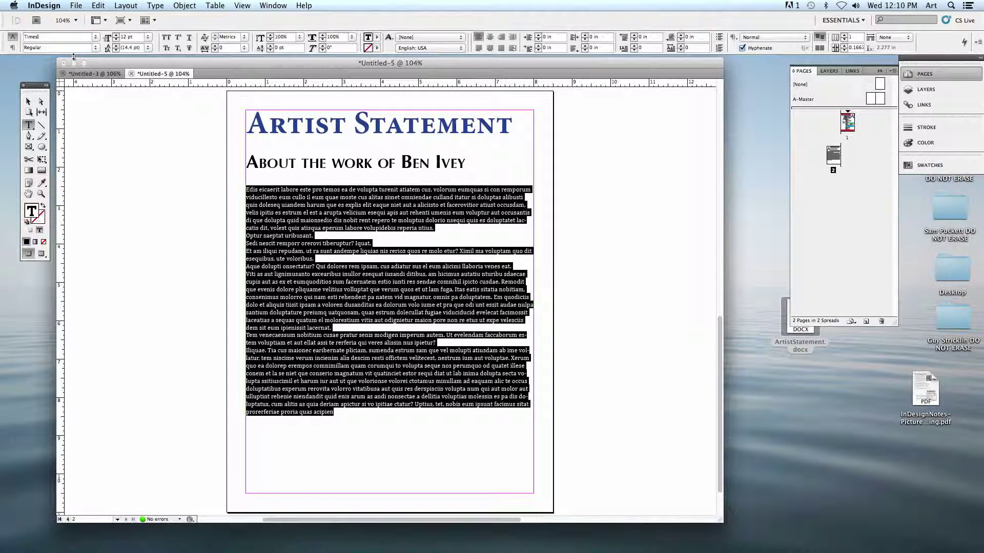
{"action": "key", "text": "Return"}
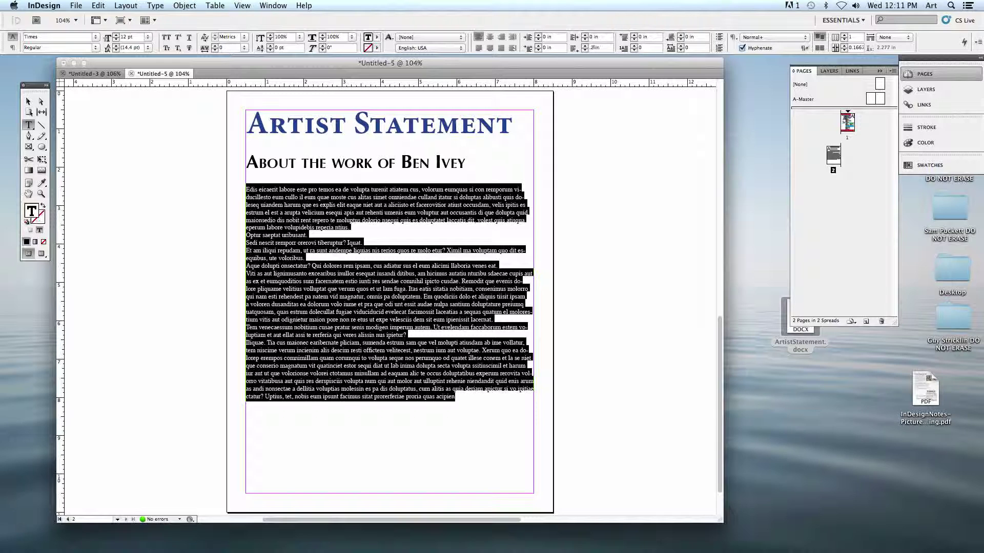
{"action": "key", "text": "Return"}
{"action": "key", "text": "BackSpace"}
{"action": "key", "text": "super+z"}
{"action": "left_click", "coordinate": [486, 189]}
- Reselect the whole body story and reapply the first-line indent, entered as .2
{"action": "left_click_drag", "start_coordinate": [448, 395], "coordinate": [298, 155]}
{"action": "left_click", "coordinate": [550, 47]}
{"action": "double_click", "coordinate": [548, 48]}
{"action": "type", "text": ".25"}
{"action": "key", "text": "Return"}
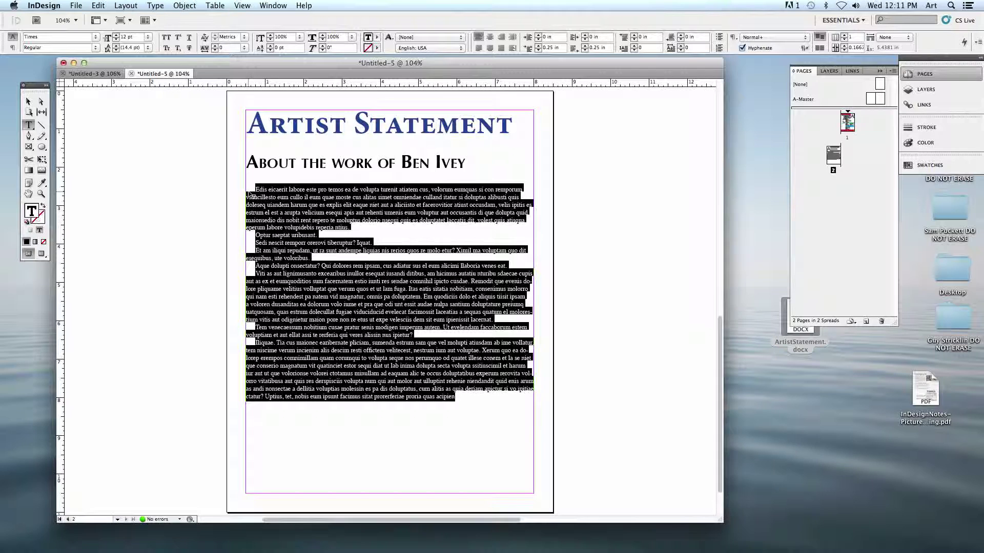
- Adjust the indent value and remove the empty paragraphs after the first body paragraph
{"action": "left_click", "coordinate": [604, 48]}
{"action": "key", "text": "BackSpace"}
{"action": "key", "text": "BackSpace"}
{"action": "key", "text": "BackSpace"}
{"action": "left_click", "coordinate": [350, 232]}
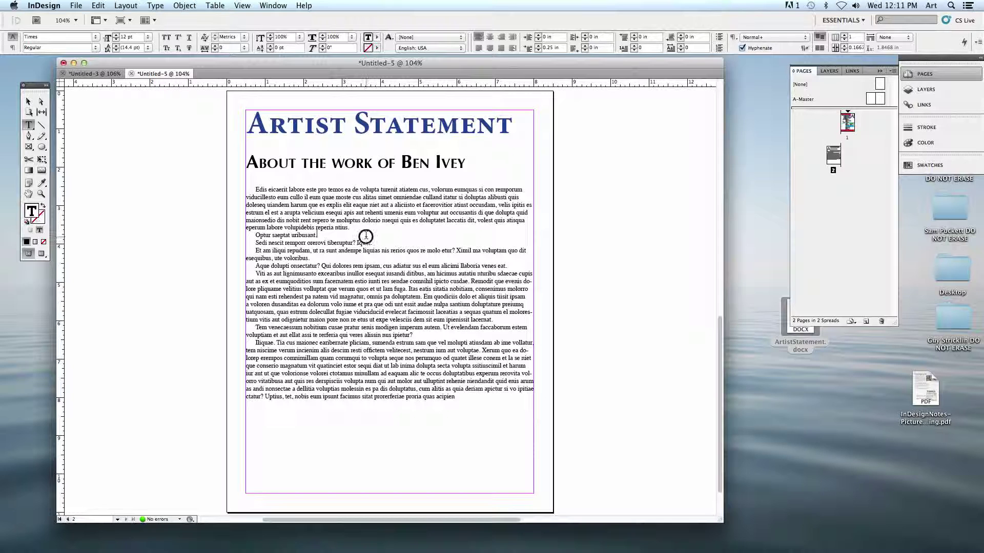
{"action": "left_click", "coordinate": [361, 225]}
{"action": "key", "text": "Return"}
{"action": "key", "text": "Return"}
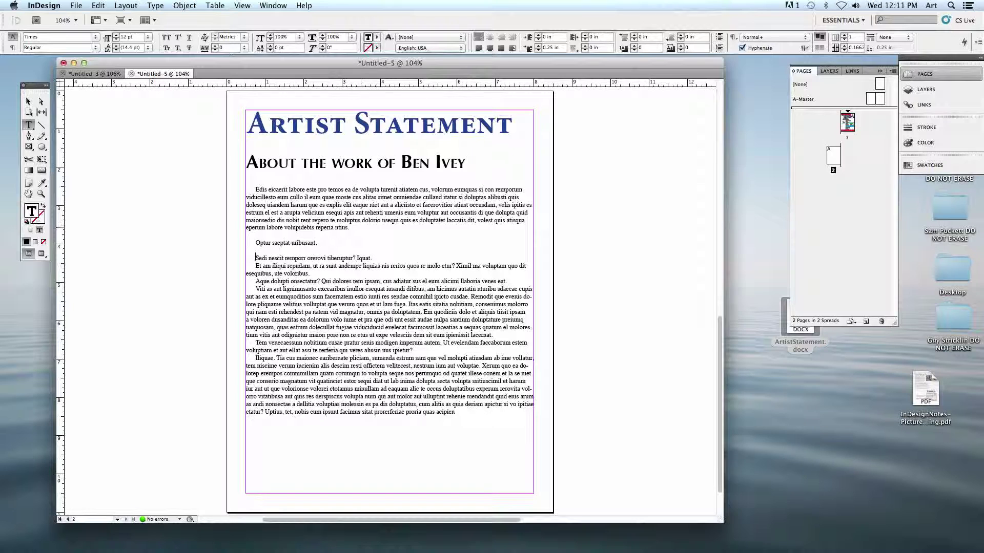
{"action": "key", "text": "super+z"}
{"action": "key", "text": "super+z"}
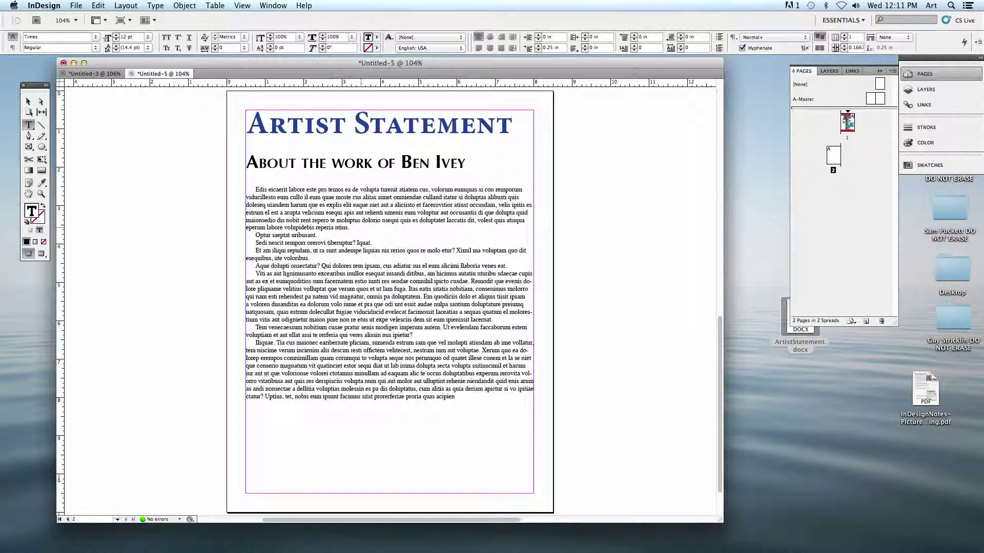
- Set the first paragraph's First Line Left Indent to 0 so it starts flush left
{"action": "mouse_move", "coordinate": [257, 190]}
{"action": "left_mouse_down"}
{"action": "mouse_move", "coordinate": [244, 199]}
{"action": "mouse_move", "coordinate": [259, 209]}
{"action": "left_mouse_up"}
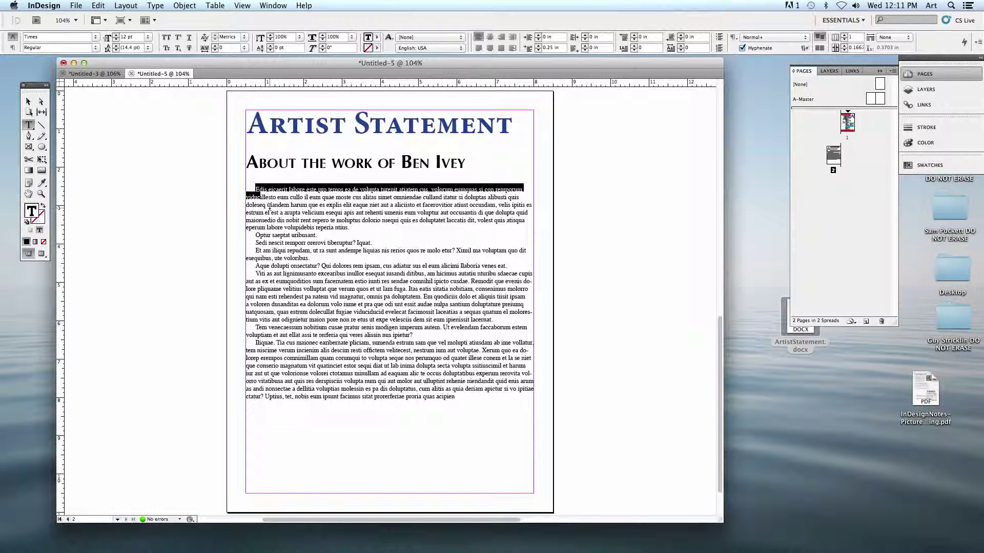
{"action": "left_click", "coordinate": [271, 211]}
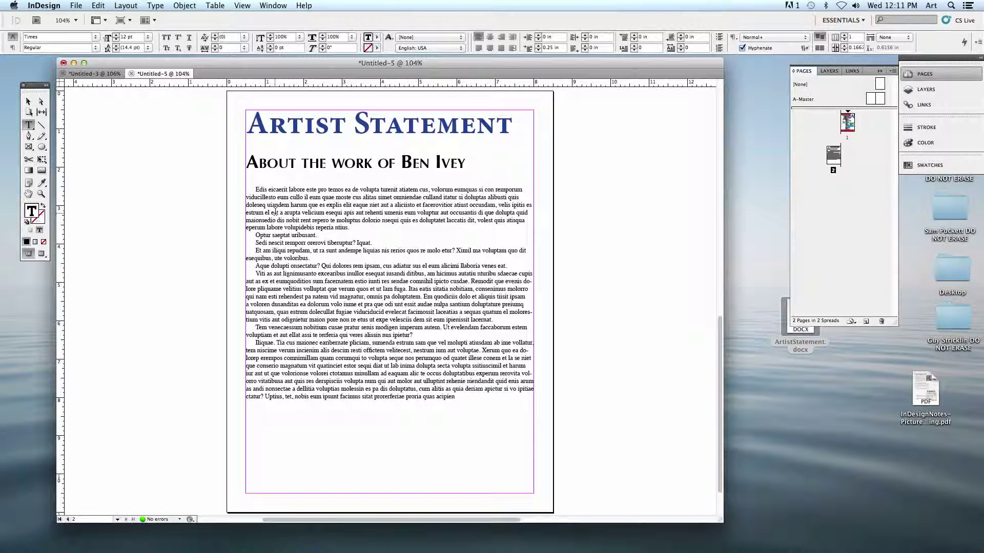
{"action": "triple_click", "coordinate": [260, 191]}
{"action": "left_click", "coordinate": [260, 190]}
{"action": "triple_click", "coordinate": [260, 191]}
{"action": "left_click", "coordinate": [260, 191]}
{"action": "double_click", "coordinate": [547, 48]}
{"action": "type", "text": "0"}
{"action": "key", "text": "Return"}
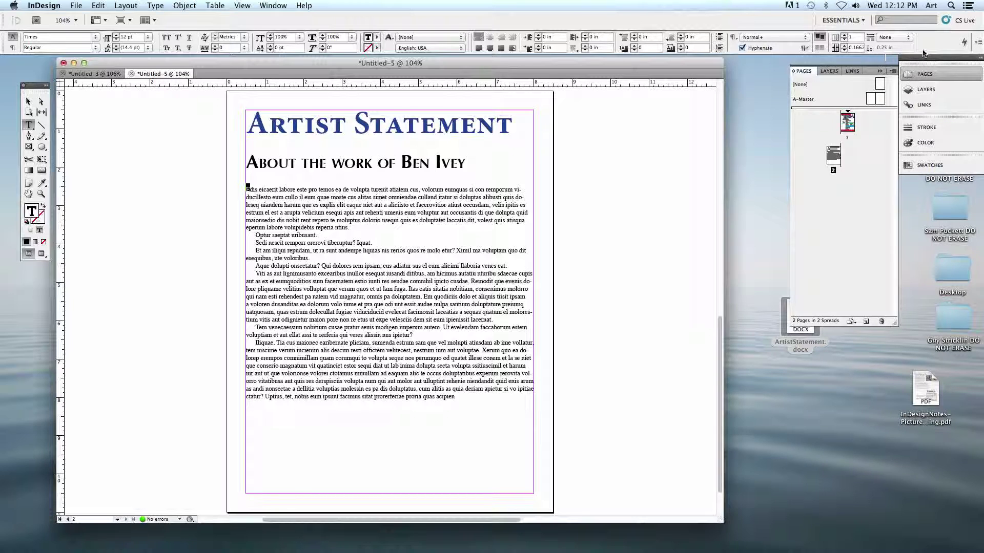
- Create a drop cap 3 lines tall and 1 character wide in Drop Caps and Nested Styles
{"action": "left_click", "coordinate": [977, 43]}
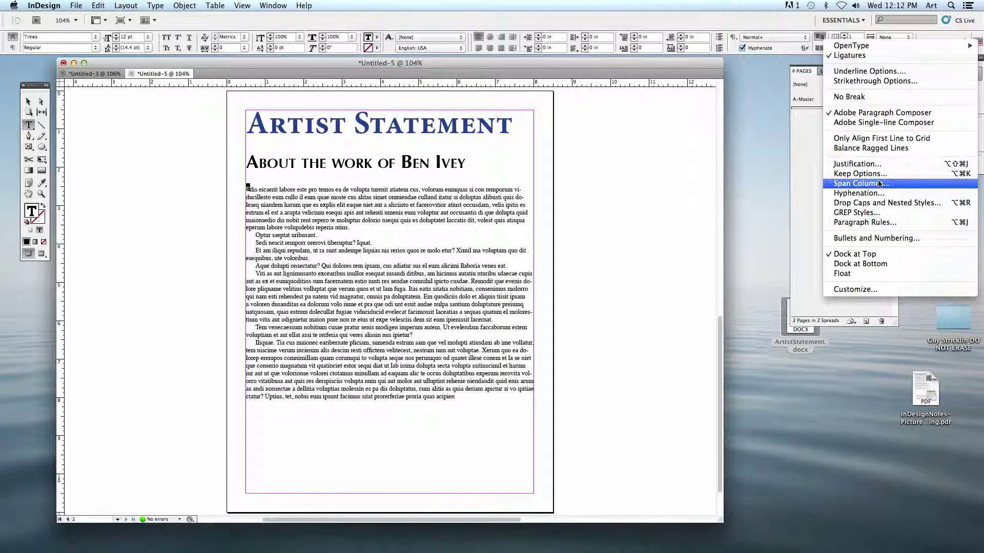
{"action": "left_click", "coordinate": [848, 205]}
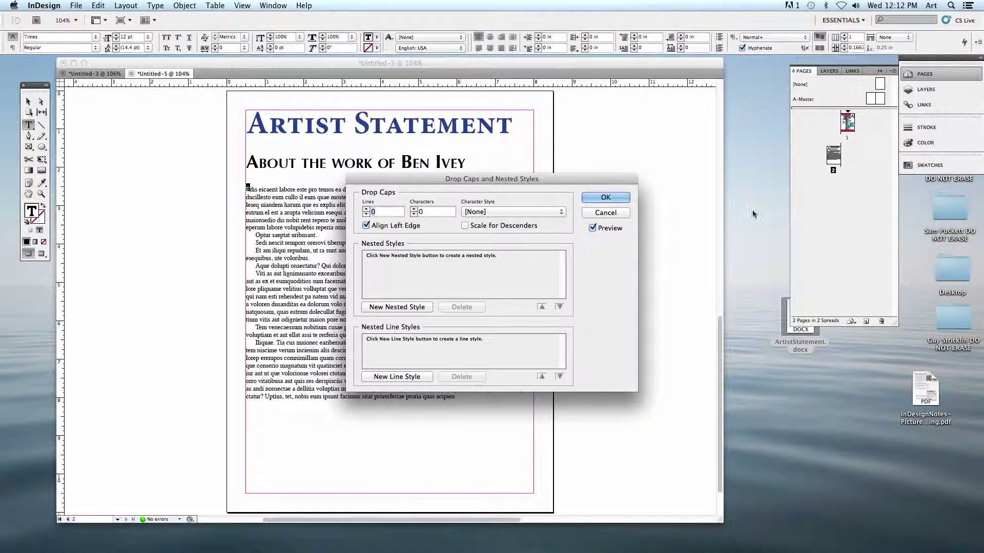
{"action": "left_click_drag", "start_coordinate": [491, 181], "coordinate": [693, 120]}
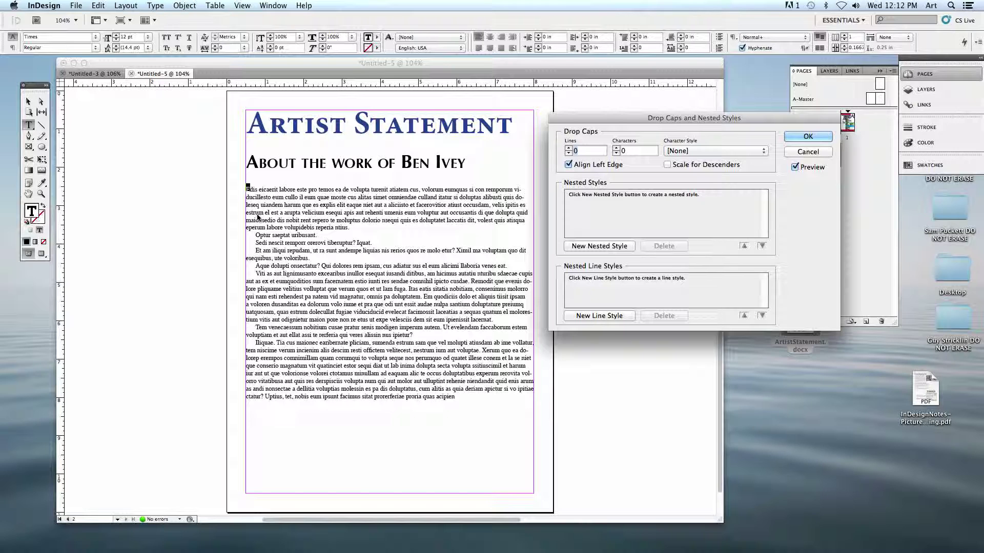
{"action": "double_click", "coordinate": [575, 151]}
{"action": "type", "text": "3"}
{"action": "left_click", "coordinate": [617, 147]}
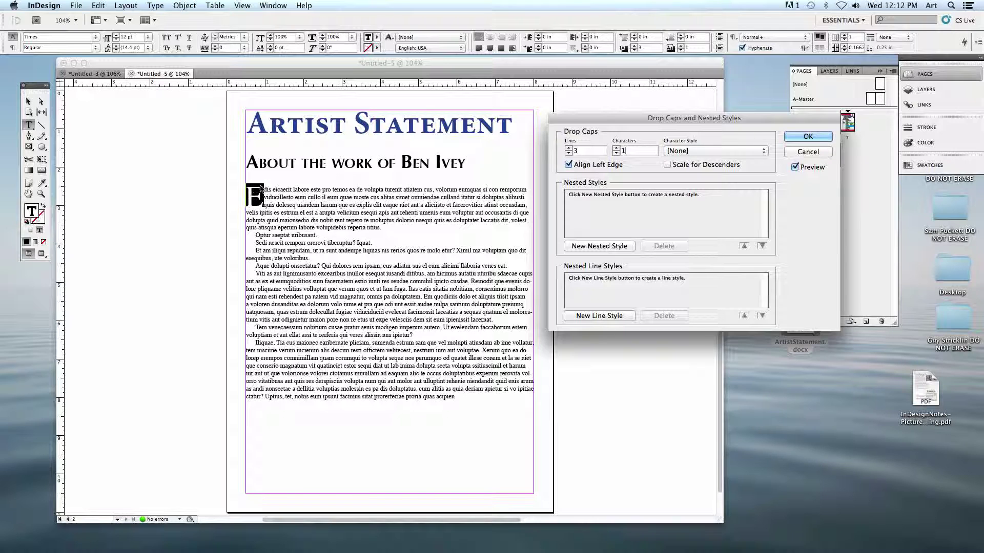
{"action": "left_click", "coordinate": [617, 148]}
{"action": "left_click", "coordinate": [617, 148]}
{"action": "left_click", "coordinate": [617, 148]}
{"action": "left_click", "coordinate": [616, 148]}
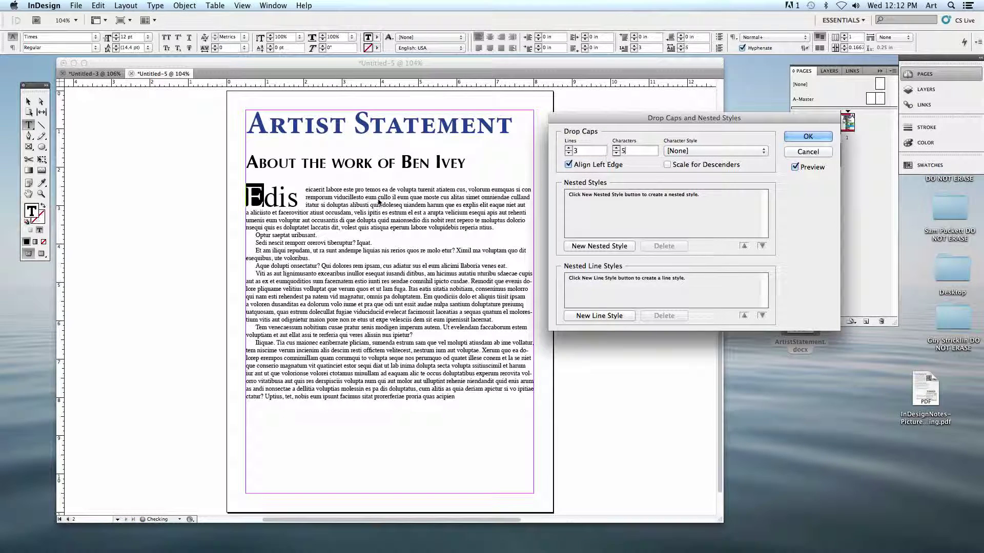
{"action": "left_click", "coordinate": [616, 153]}
{"action": "left_click", "coordinate": [616, 153]}
{"action": "left_click", "coordinate": [616, 153]}
{"action": "left_click", "coordinate": [617, 154]}
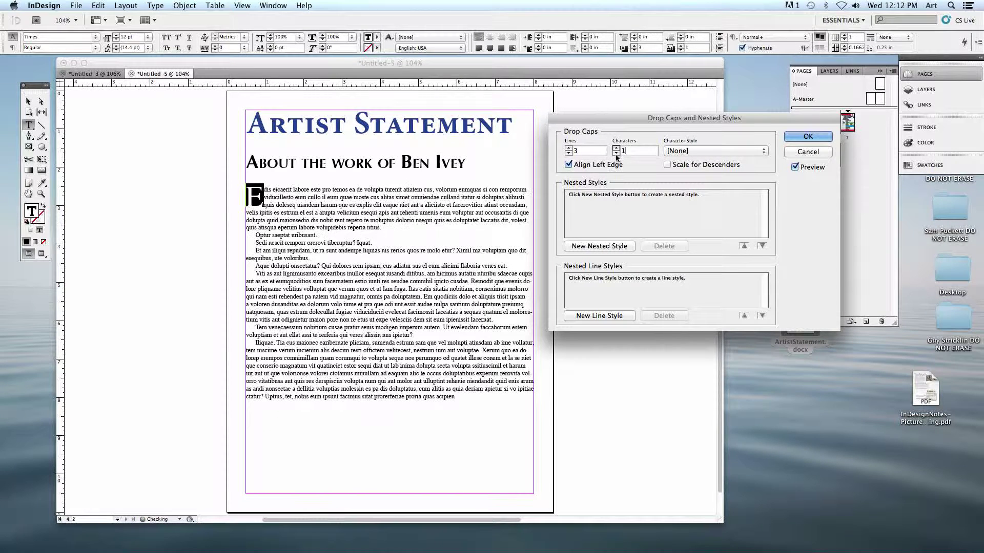
{"action": "left_click", "coordinate": [568, 148]}
{"action": "left_click", "coordinate": [569, 148]}
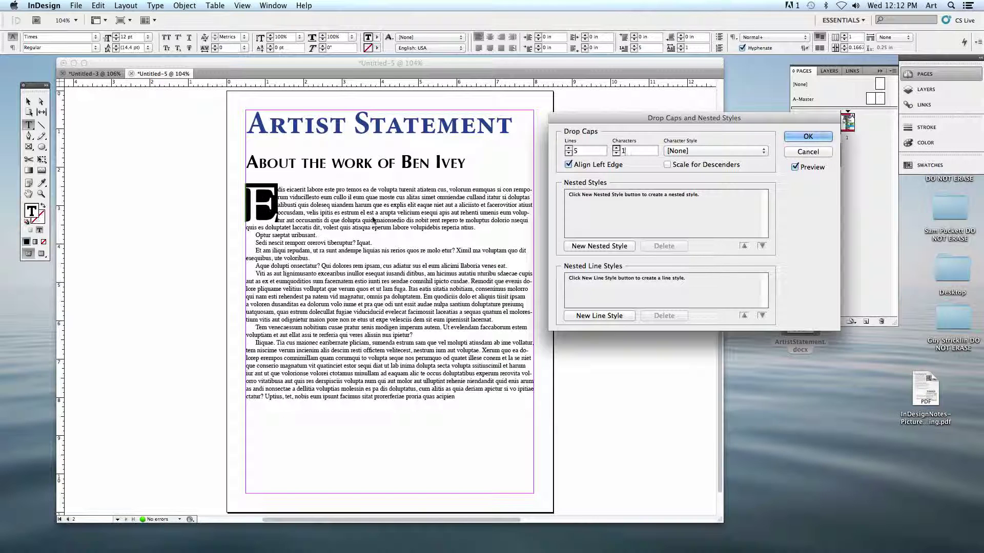
{"action": "left_click", "coordinate": [569, 154]}
{"action": "left_click", "coordinate": [569, 153]}
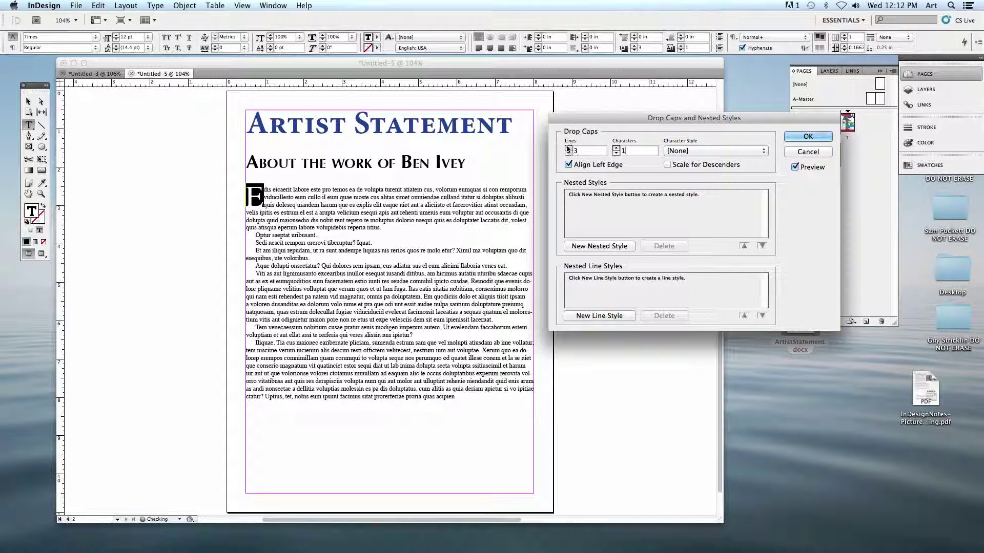
{"action": "left_click", "coordinate": [800, 137]}
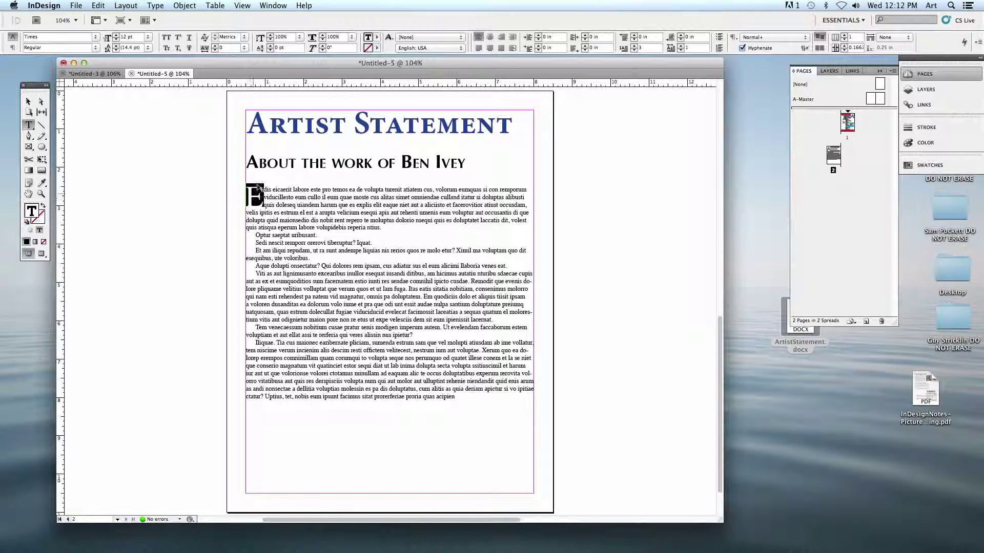
- Fill the drop cap E with the blue C=100 M=90 Y=10 K=0 swatch
{"action": "left_click", "coordinate": [378, 37]}
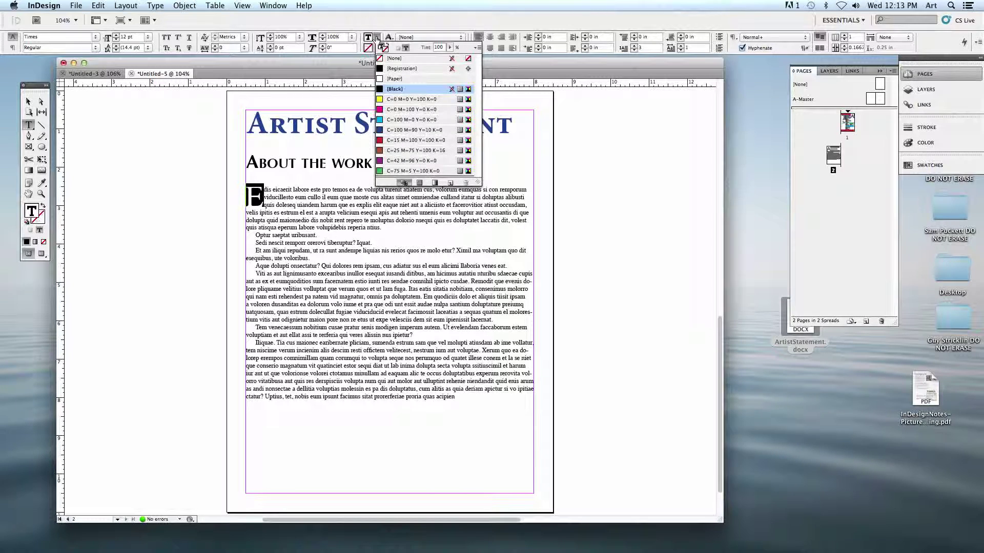
{"action": "left_click", "coordinate": [392, 131]}
{"action": "left_click", "coordinate": [296, 217]}
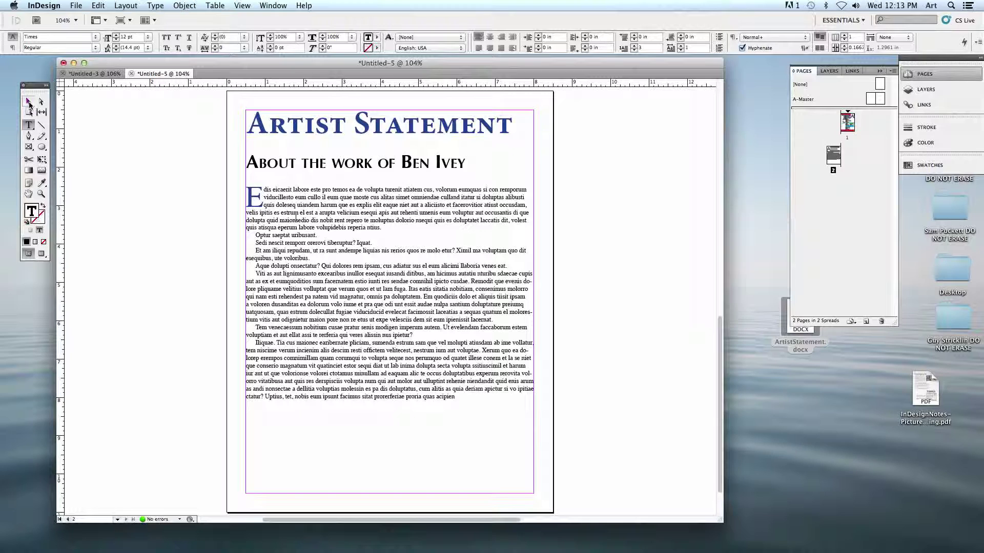
- Set the body text frame to 2 columns, briefly trying 1 before returning to 2
{"action": "left_click", "coordinate": [28, 103]}
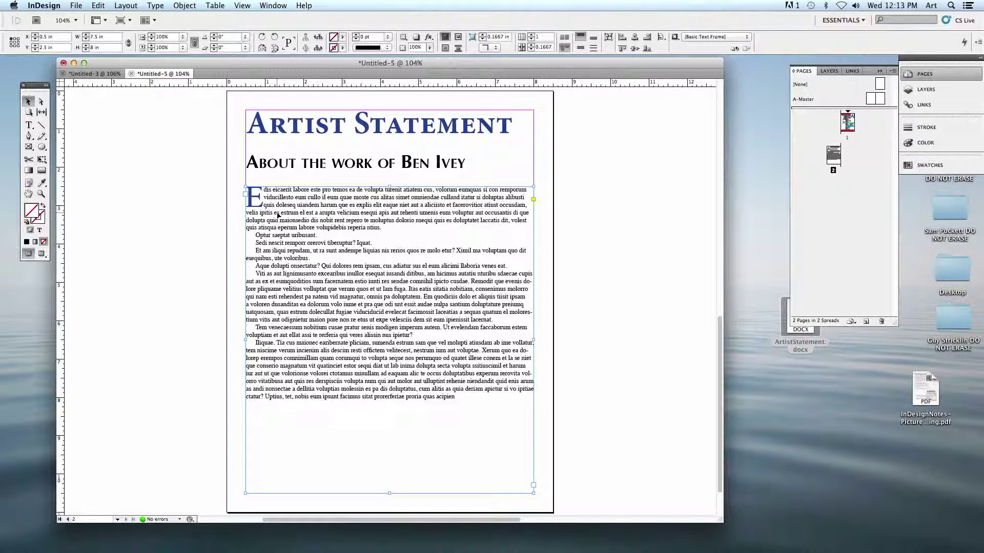
{"action": "double_click", "coordinate": [538, 36]}
{"action": "type", "text": "2"}
{"action": "key", "text": "Return"}
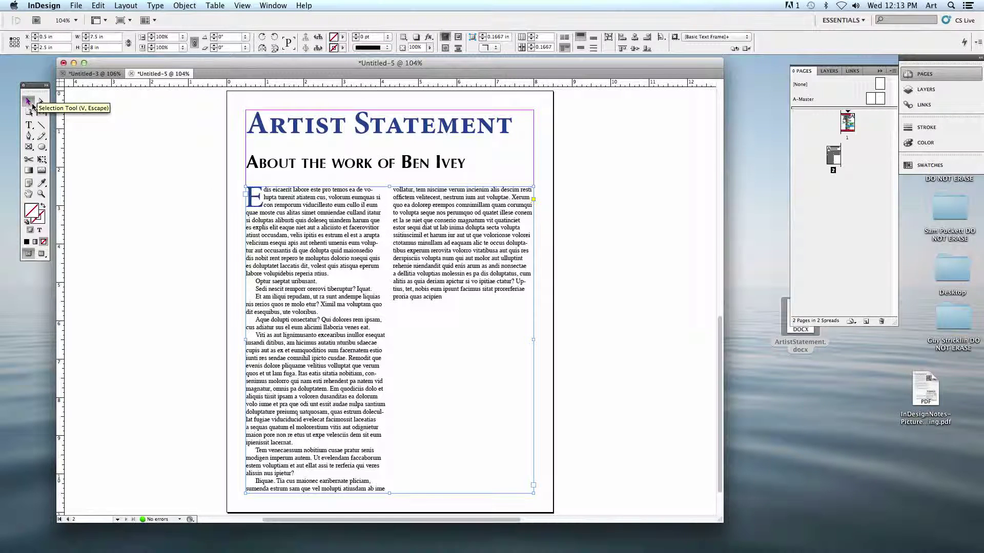
{"action": "left_click", "coordinate": [534, 38]}
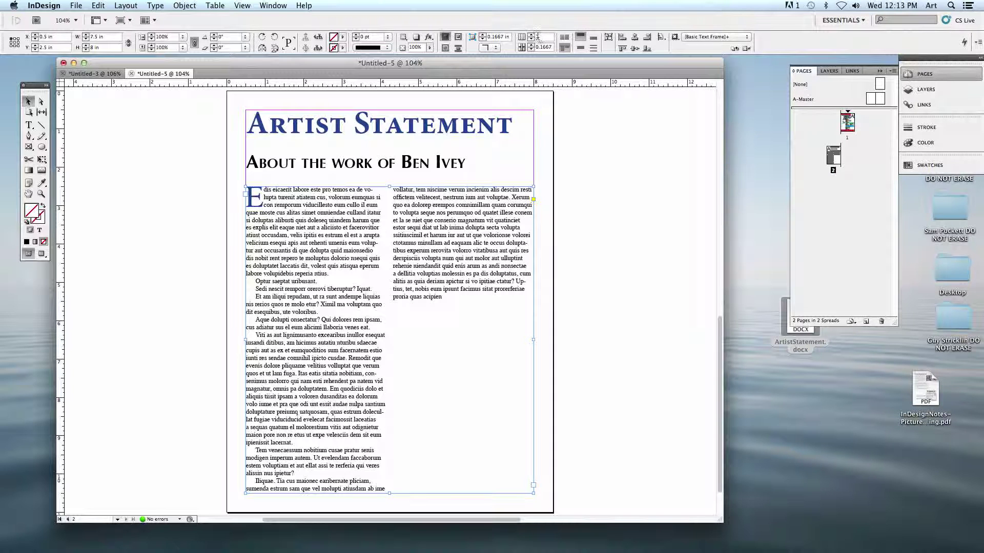
{"action": "left_click", "coordinate": [532, 40]}
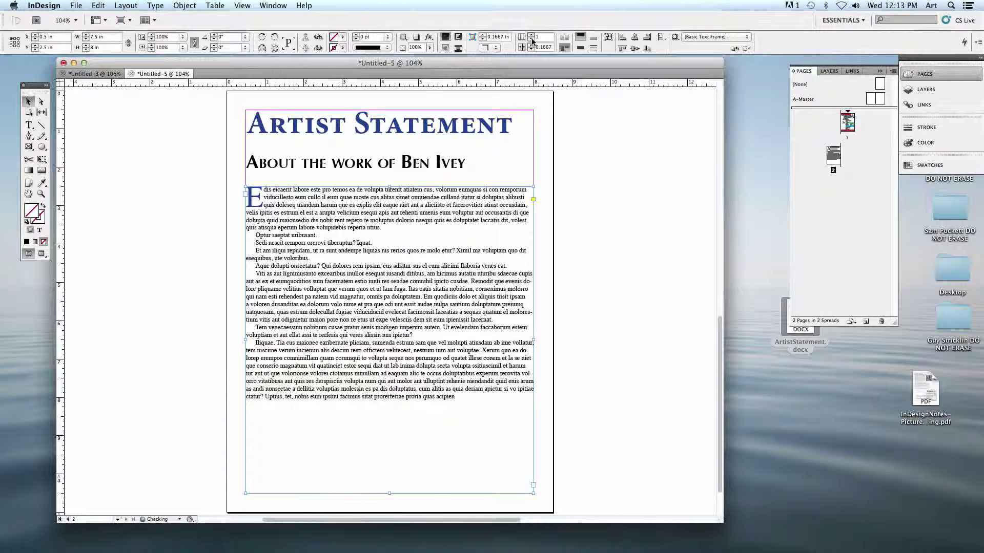
{"action": "left_click", "coordinate": [532, 35]}
{"action": "left_click", "coordinate": [538, 37]}
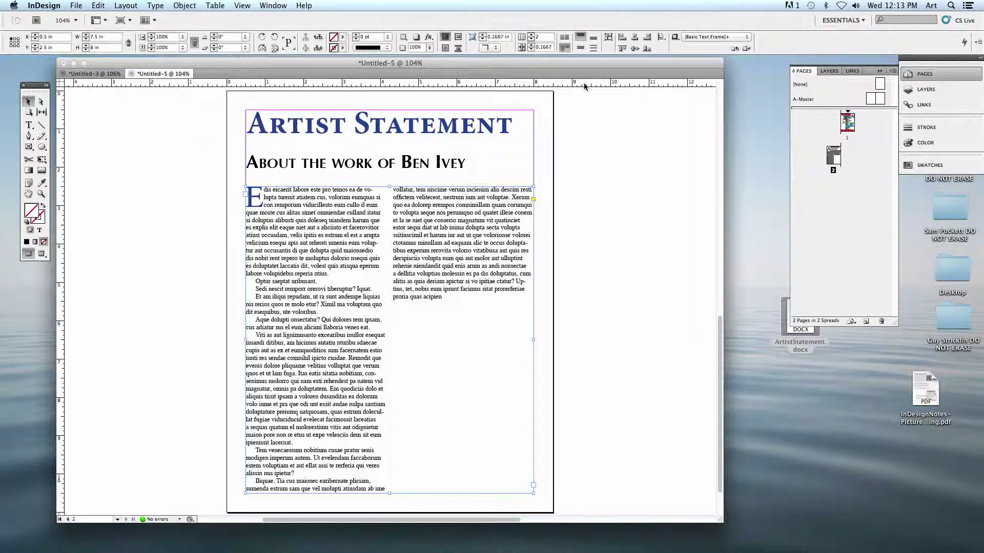
{"action": "left_click", "coordinate": [554, 190]}
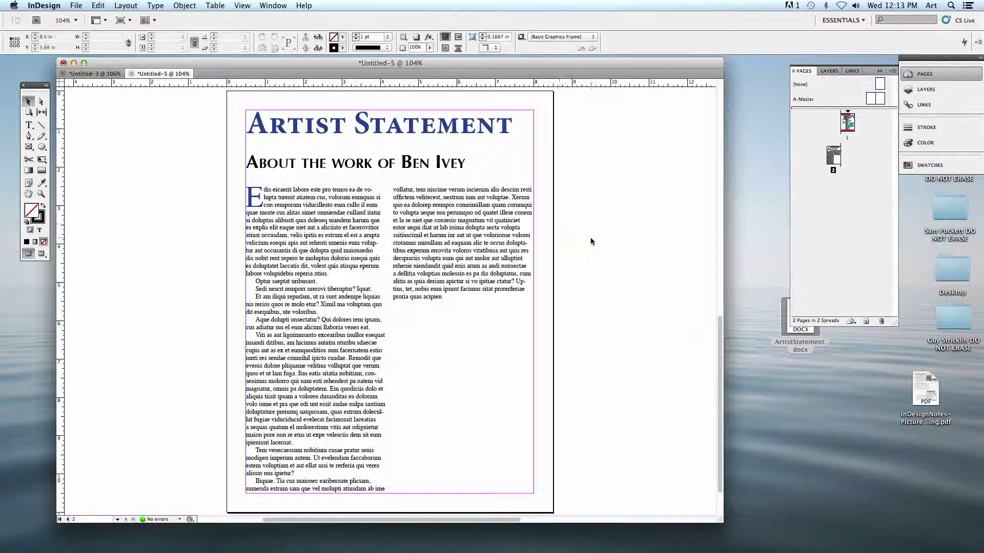
- Move the InDesign window aside and open the project folder on the desktop in list view
{"action": "left_click", "coordinate": [786, 410]}
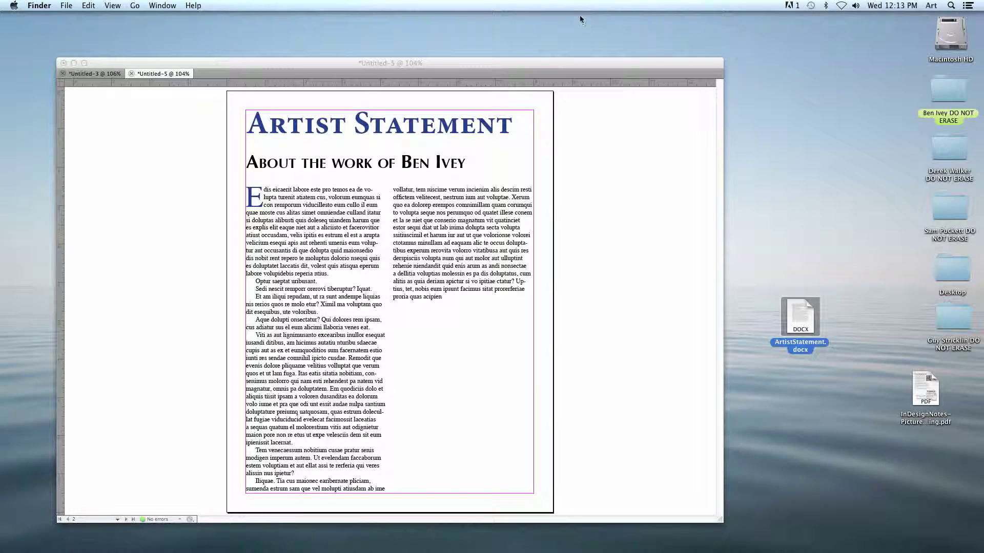
{"action": "left_click_drag", "start_coordinate": [597, 65], "coordinate": [519, 63]}
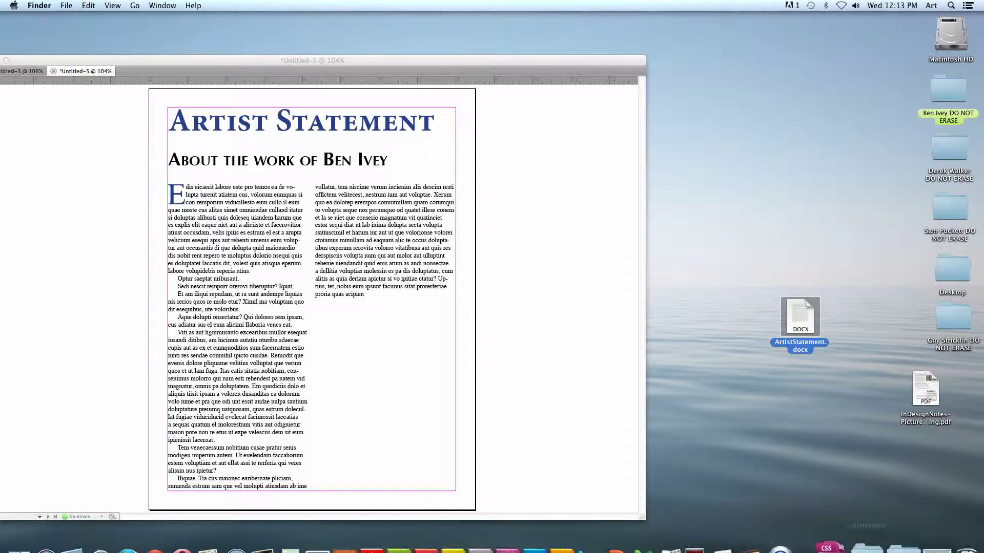
{"action": "left_click", "coordinate": [842, 538]}
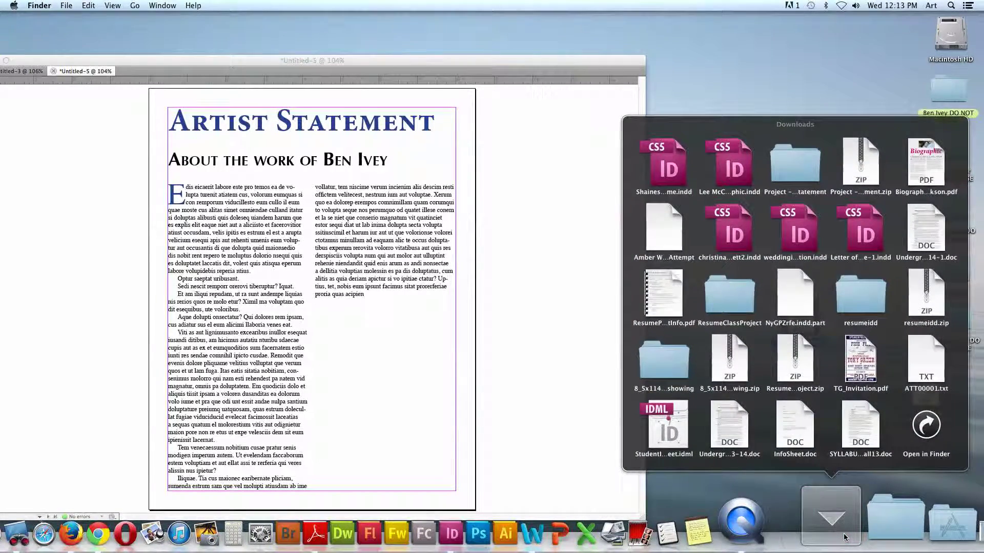
{"action": "left_click", "coordinate": [845, 537]}
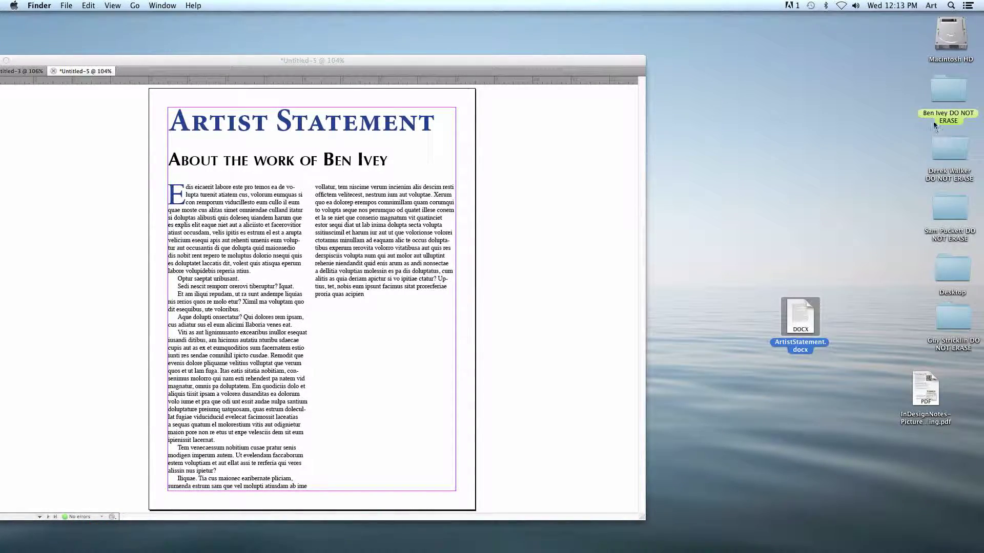
{"action": "double_click", "coordinate": [935, 100]}
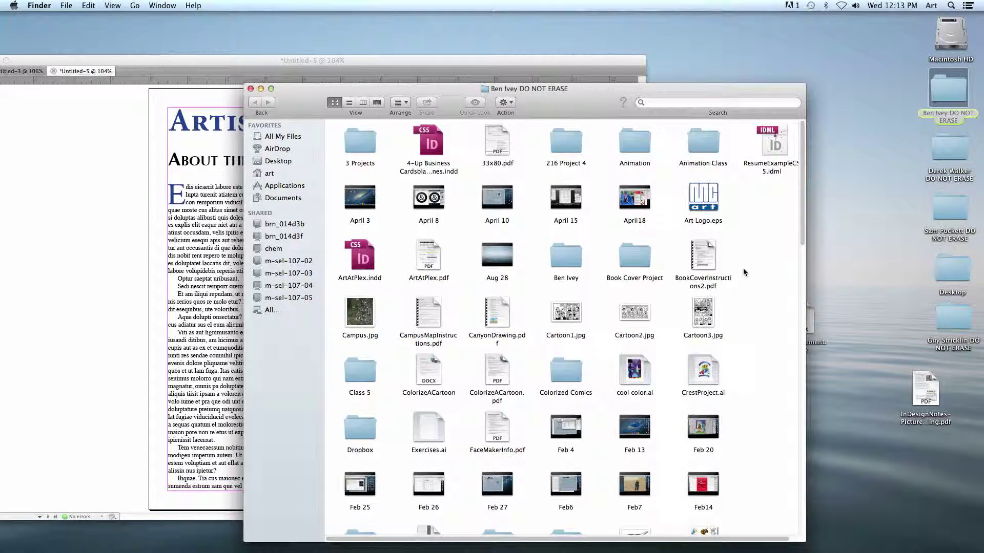
{"action": "left_click", "coordinate": [346, 105]}
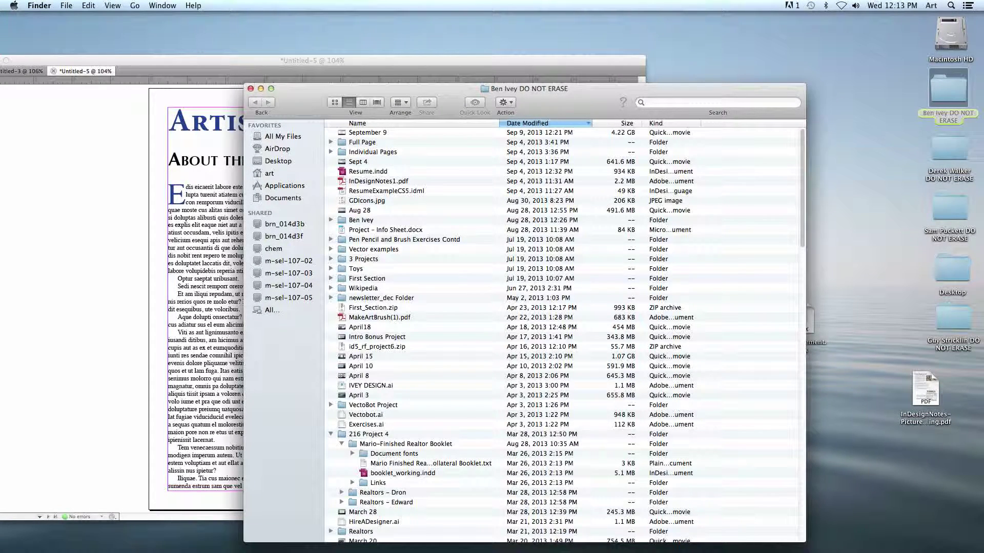
- Drag the portrait JPG from a Downloads folder onto the desktop and preview it in Quick Look
{"action": "left_click", "coordinate": [838, 535]}
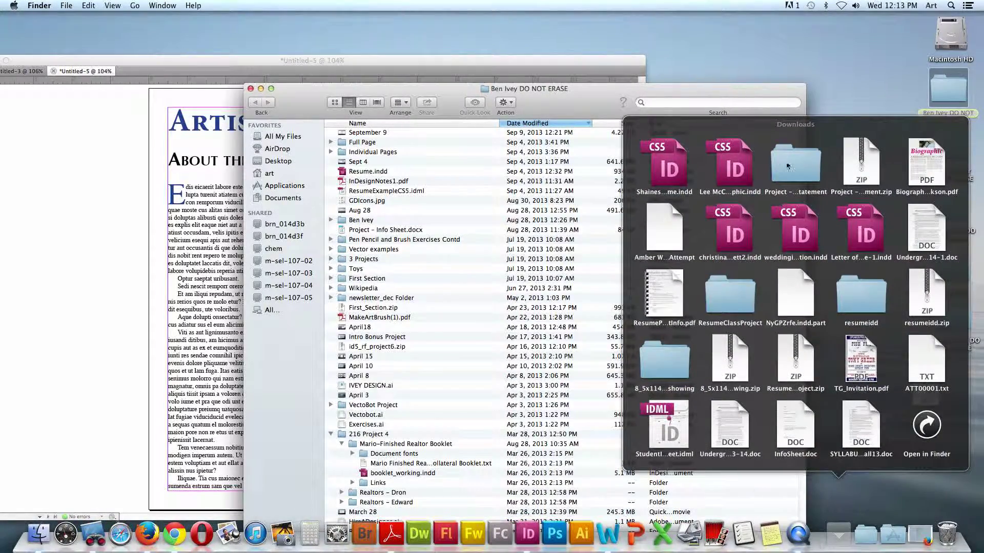
{"action": "left_click", "coordinate": [783, 160]}
{"action": "left_click_drag", "start_coordinate": [775, 424], "coordinate": [848, 373]}
{"action": "left_click", "coordinate": [468, 63]}
{"action": "left_click", "coordinate": [864, 379]}
{"action": "left_click_drag", "start_coordinate": [839, 310], "coordinate": [846, 407]}
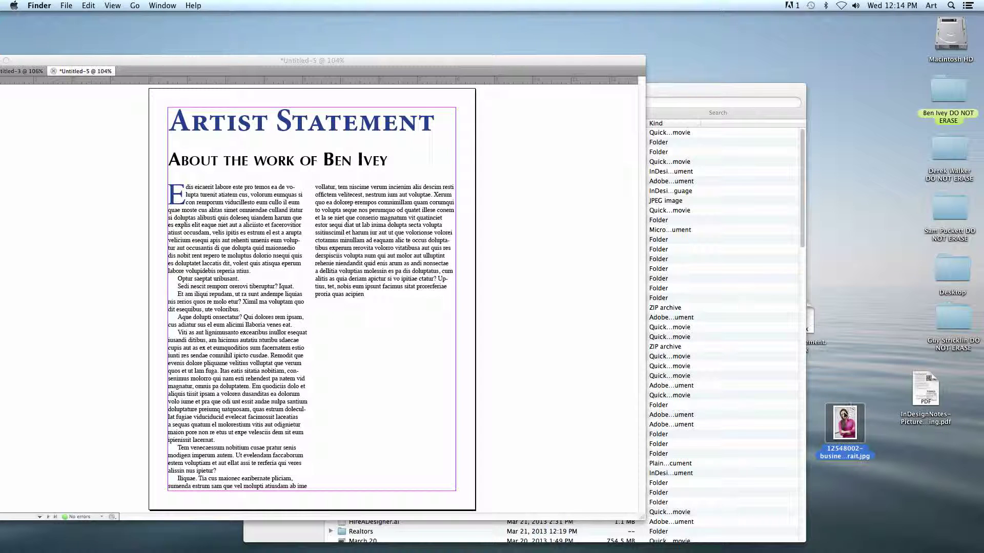
{"action": "key", "text": "space"}
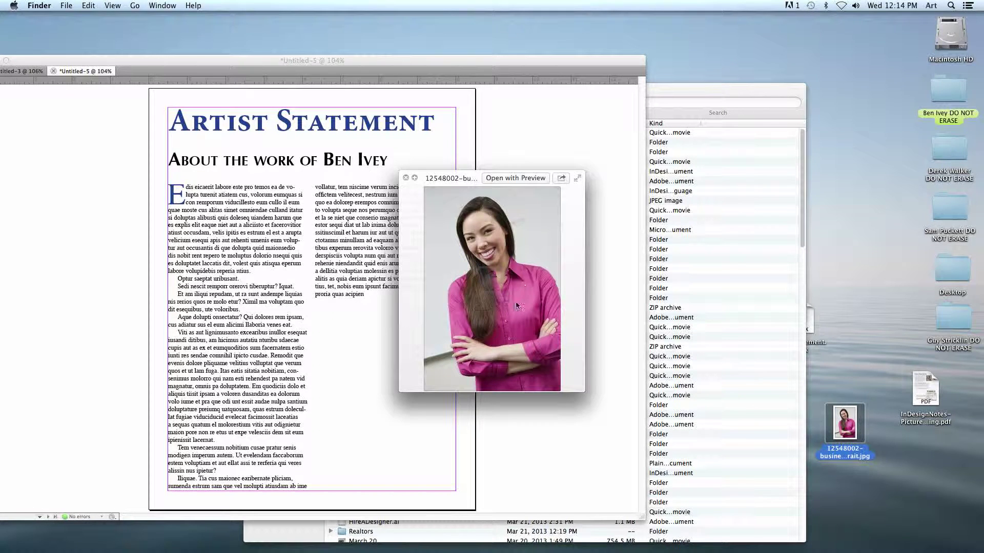
{"action": "key", "text": "space"}
{"action": "key", "text": "space"}
{"action": "key", "text": "space"}
- Draw a rectangle frame at the page's lower right and place the portrait photo into it
{"action": "left_click", "coordinate": [560, 340]}
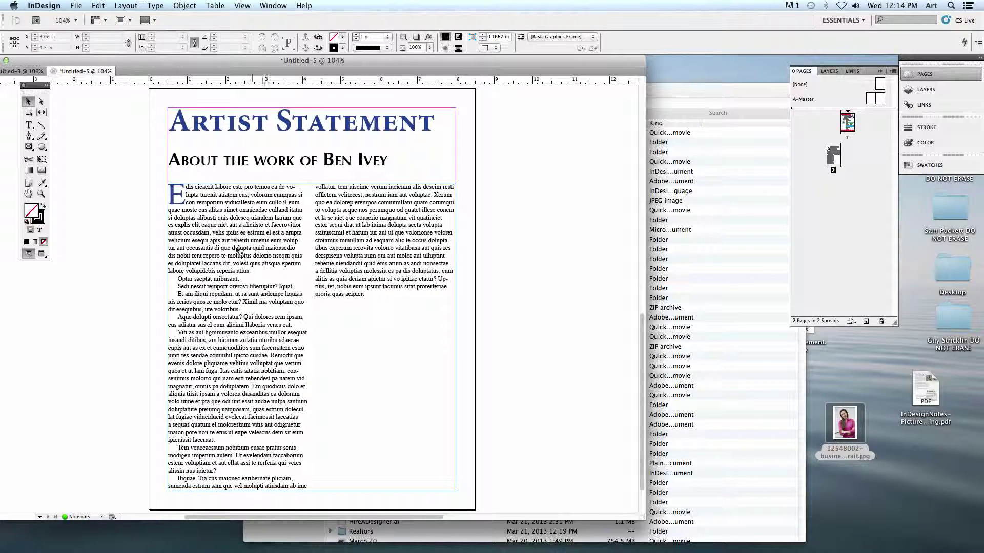
{"action": "left_click", "coordinate": [29, 147]}
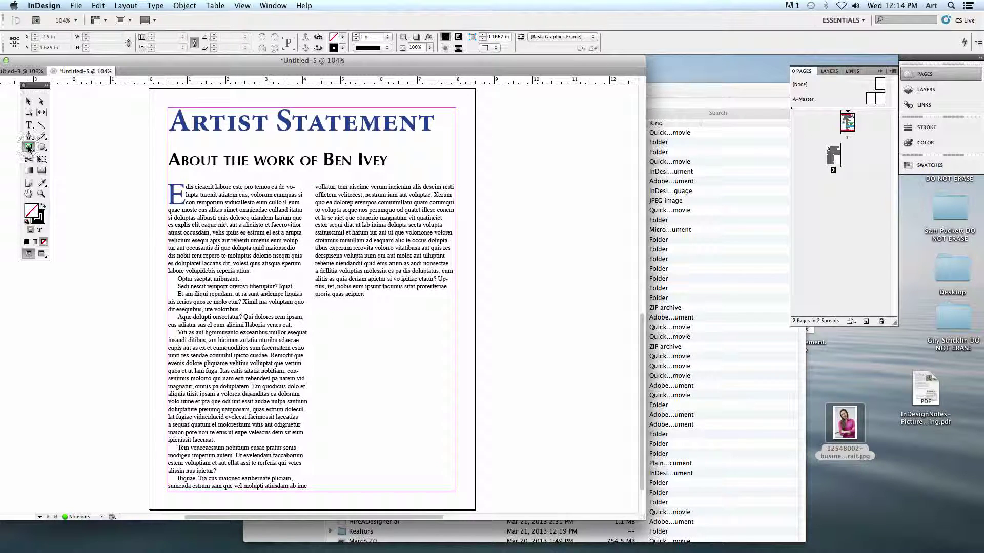
{"action": "left_click_drag", "start_coordinate": [463, 299], "coordinate": [623, 477]}
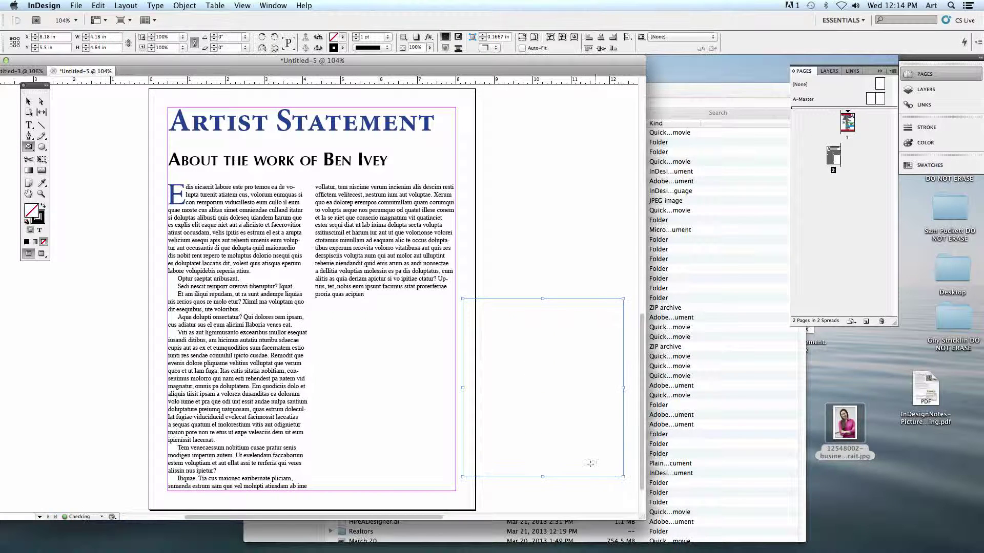
{"action": "scroll", "coordinate": [582, 447], "scroll_direction": "down", "scroll_amount": 2}
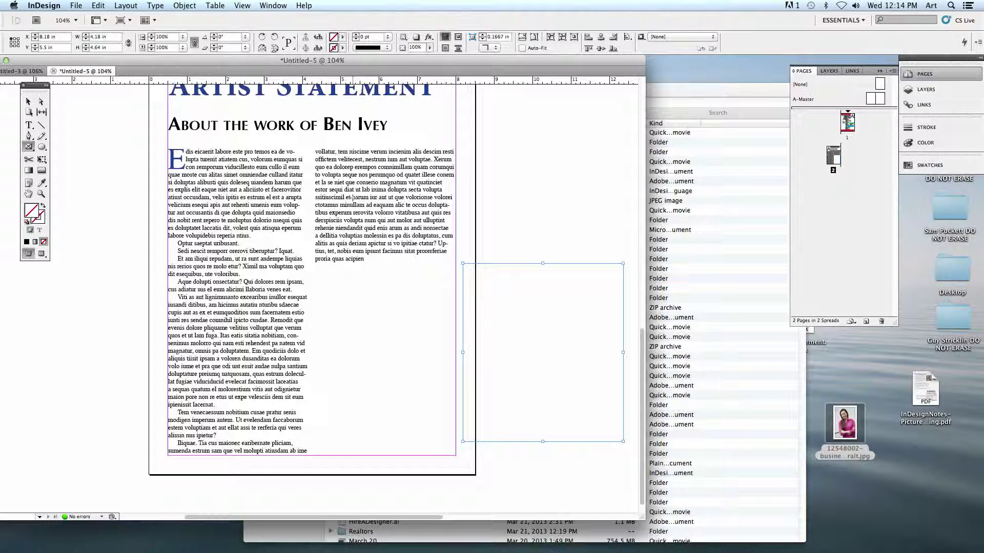
{"action": "left_click", "coordinate": [76, 5]}
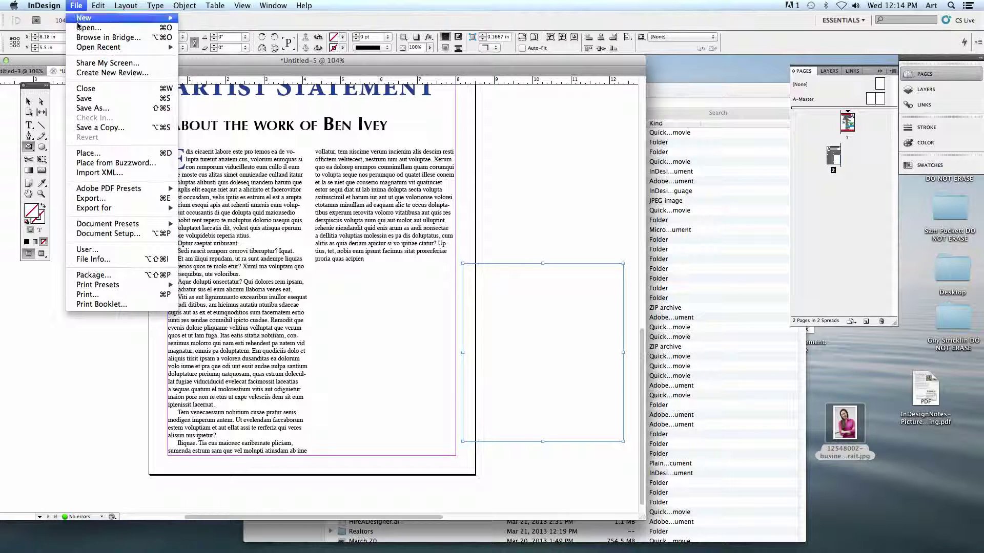
{"action": "key", "text": "super+d"}
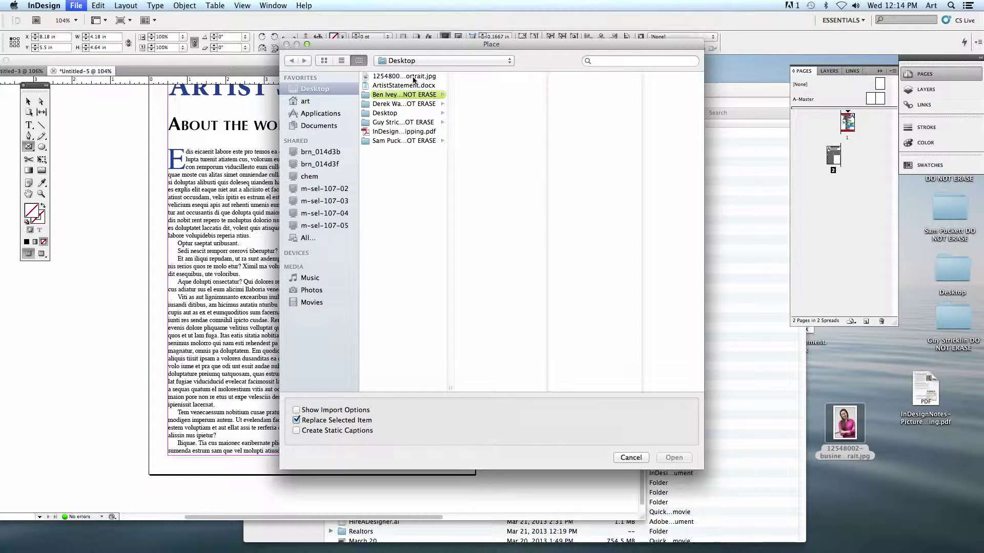
{"action": "left_click", "coordinate": [414, 77]}
{"action": "key", "text": "Return"}
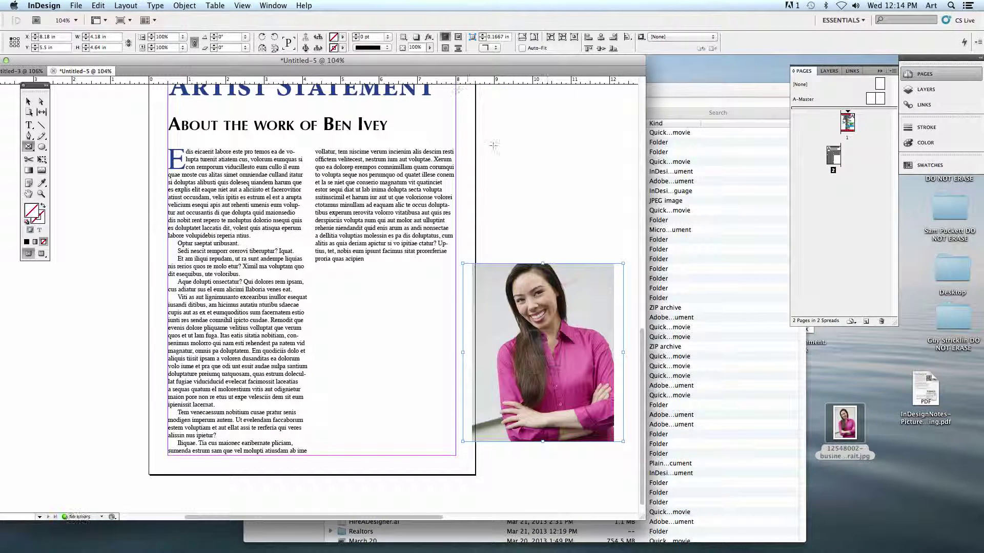
- Make the photo frame taller and narrower, then move it over the left text column
{"action": "left_click", "coordinate": [28, 101]}
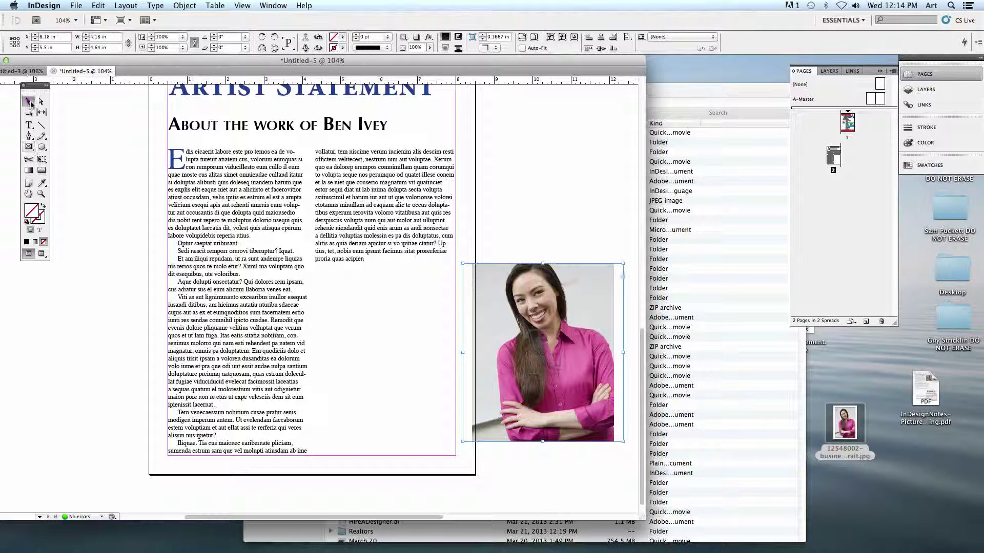
{"action": "left_click_drag", "start_coordinate": [544, 266], "coordinate": [543, 245]}
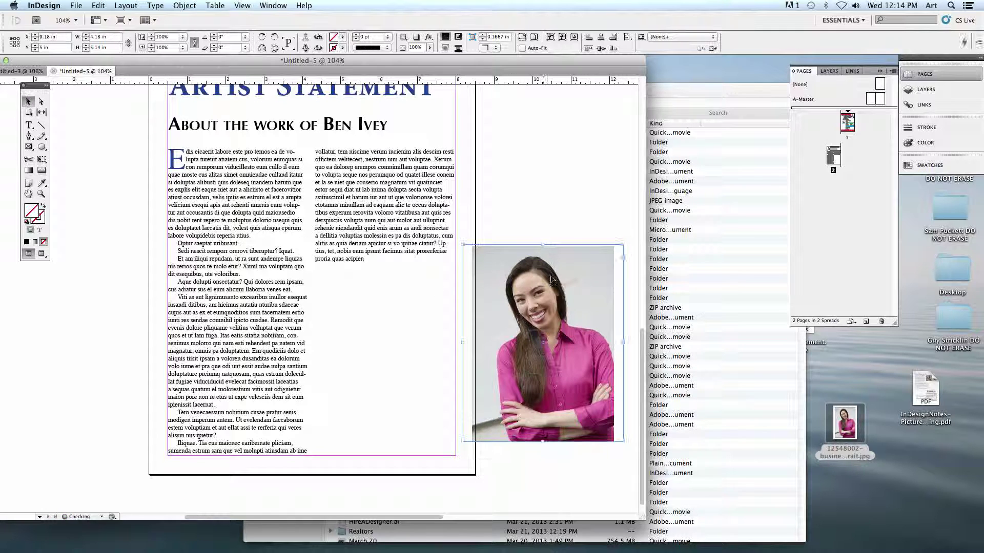
{"action": "left_click_drag", "start_coordinate": [543, 442], "coordinate": [542, 452]}
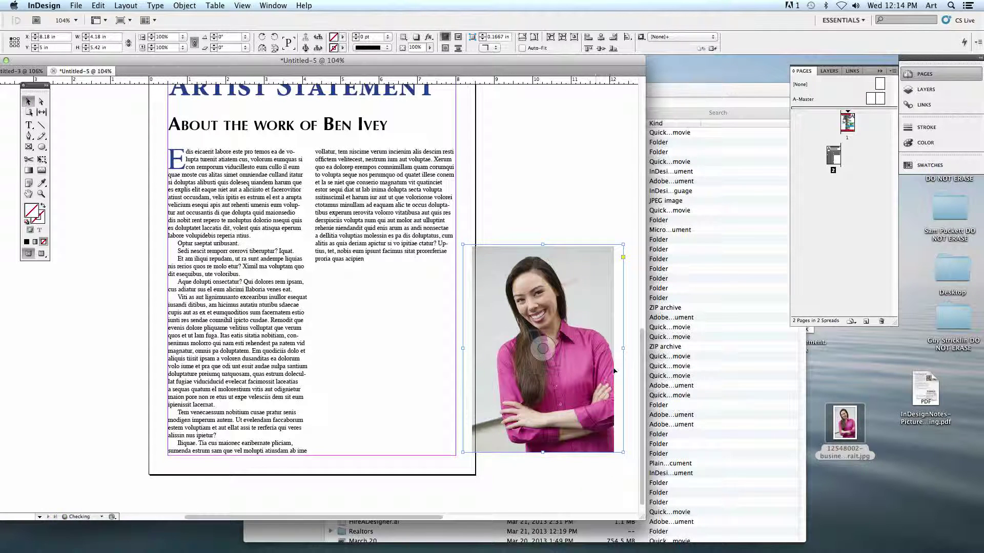
{"action": "left_click_drag", "start_coordinate": [624, 354], "coordinate": [612, 353]}
{"action": "left_click_drag", "start_coordinate": [590, 394], "coordinate": [361, 409]}
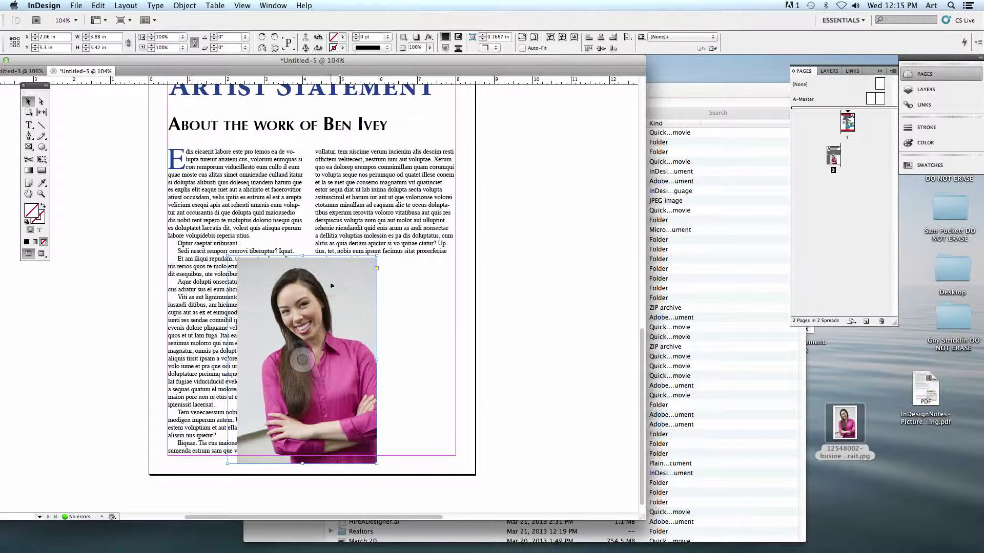
- Apply a Detect Edges clipping path with threshold 75 and tolerance about 2.743 to the portrait
{"action": "left_click", "coordinate": [184, 6]}
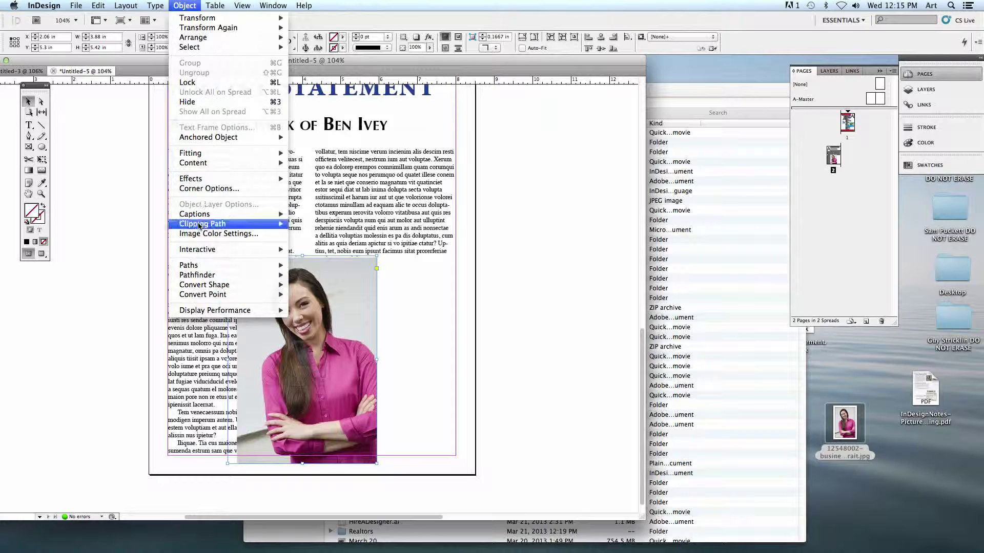
{"action": "mouse_move", "coordinate": [199, 225]}
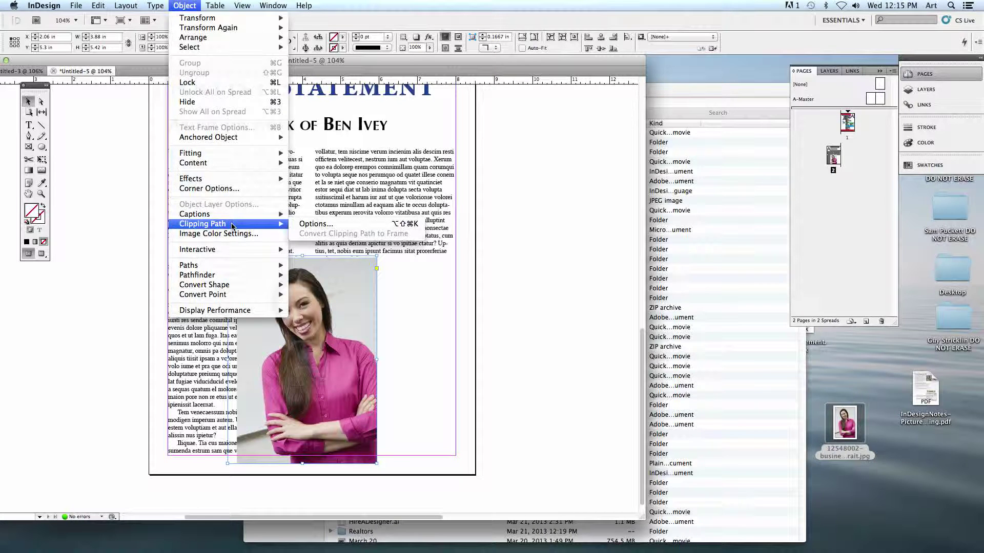
{"action": "left_click", "coordinate": [329, 228]}
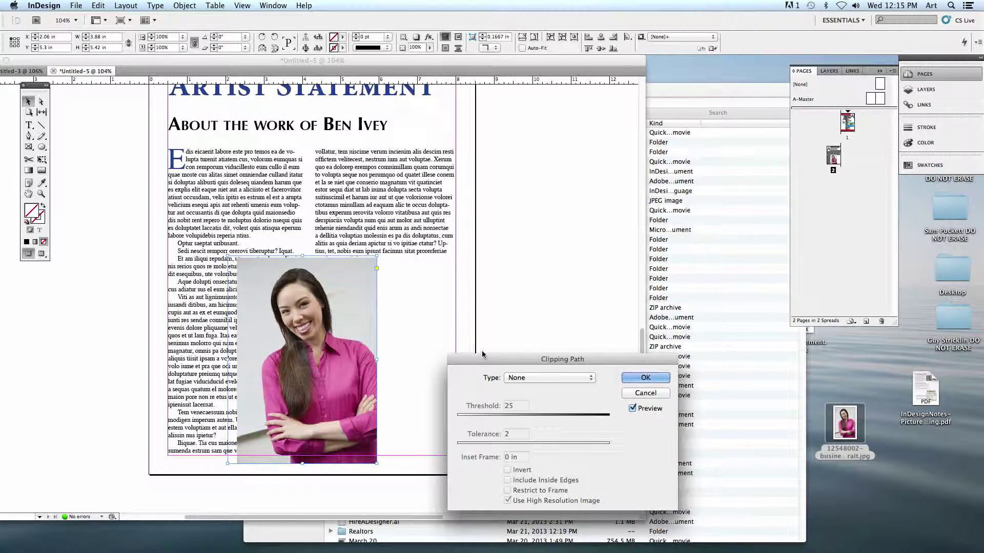
{"action": "left_click_drag", "start_coordinate": [494, 412], "coordinate": [436, 200]}
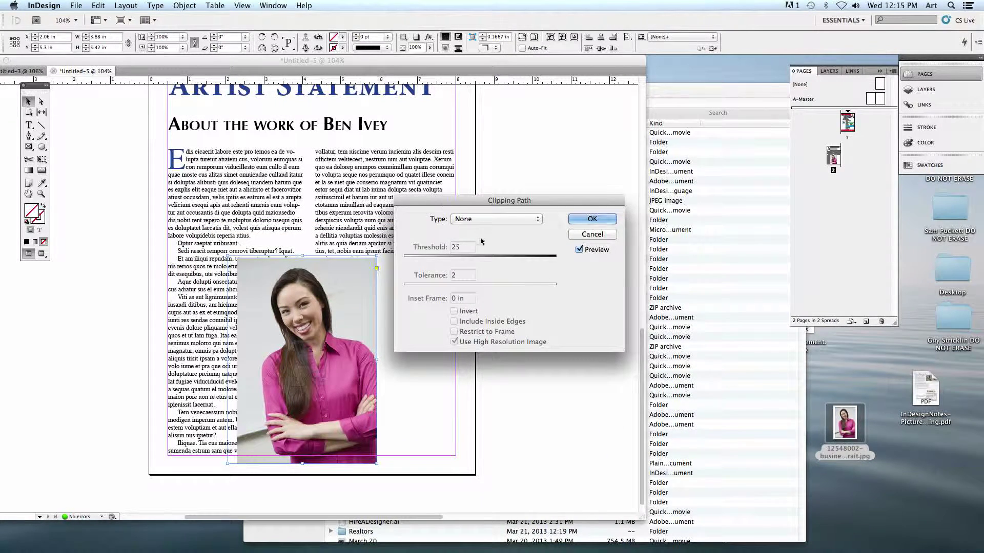
{"action": "left_click", "coordinate": [459, 222]}
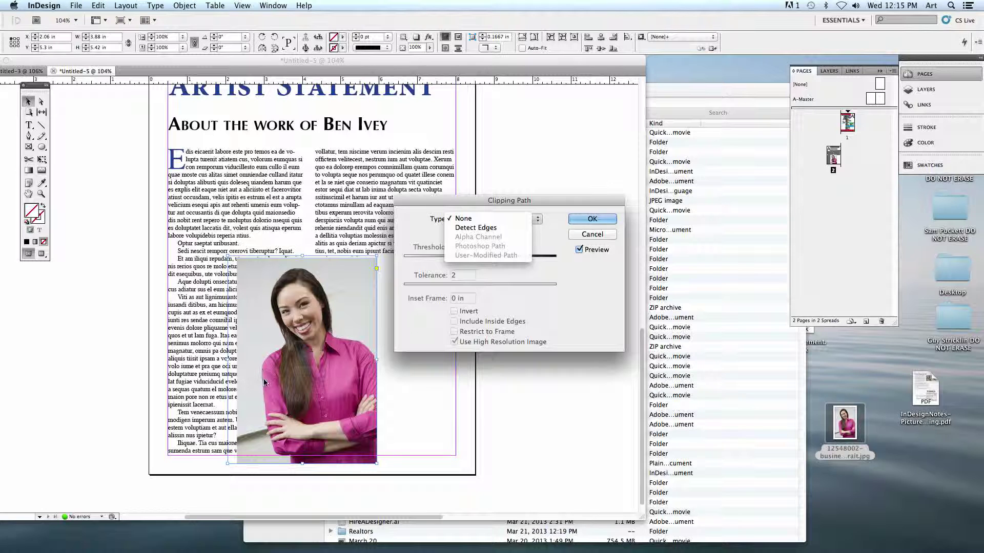
{"action": "left_click", "coordinate": [480, 230]}
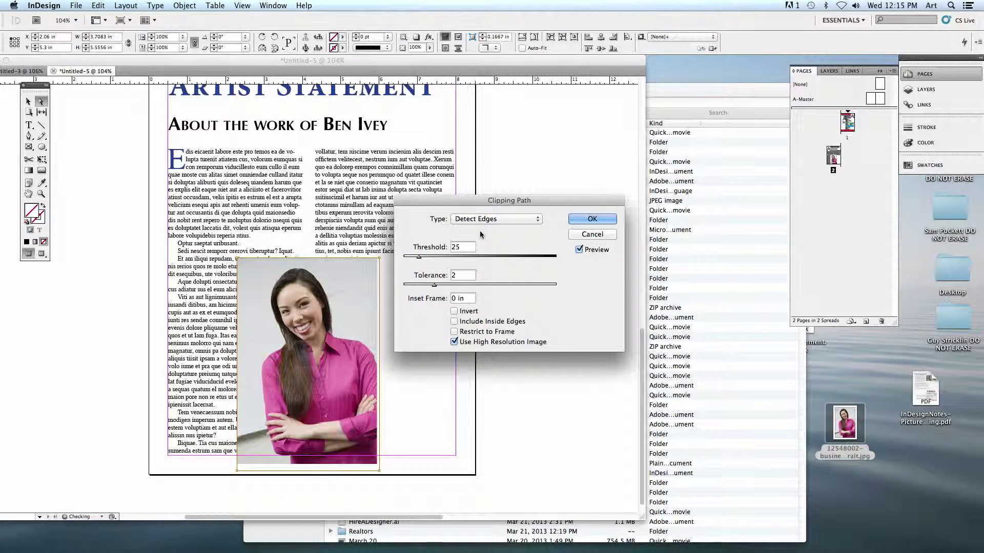
{"action": "left_click_drag", "start_coordinate": [471, 204], "coordinate": [487, 184]}
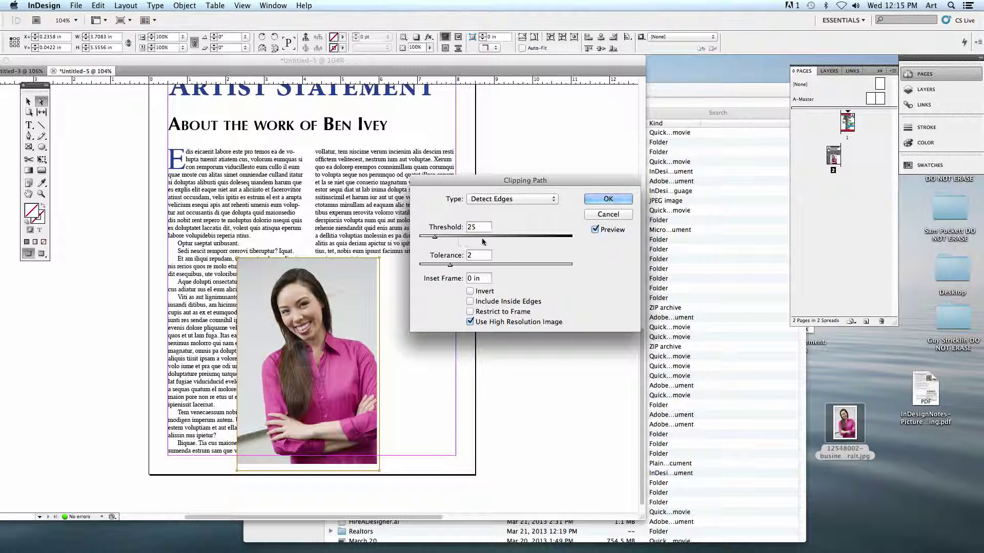
{"action": "left_click_drag", "start_coordinate": [438, 239], "coordinate": [454, 240]}
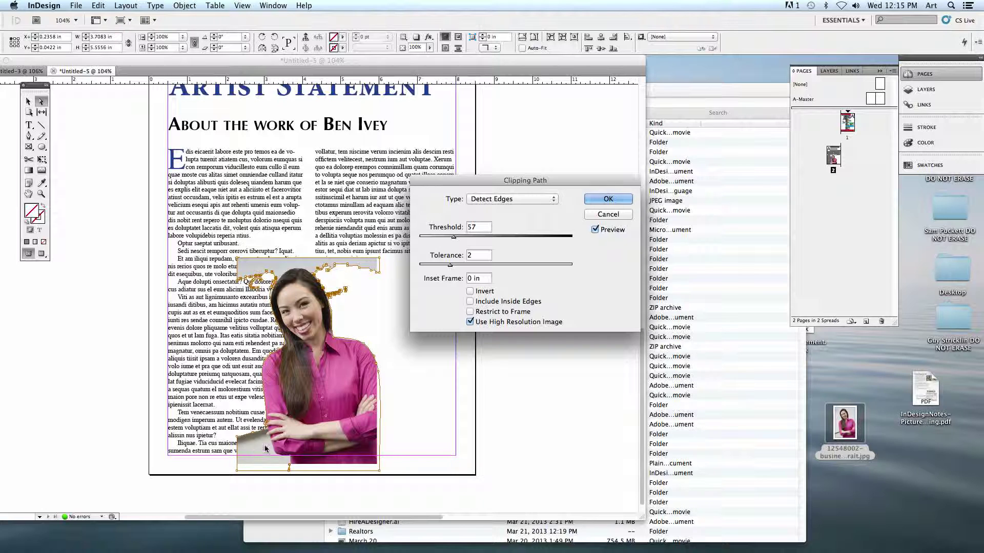
{"action": "mouse_move", "coordinate": [454, 239]}
{"action": "left_mouse_down"}
{"action": "mouse_move", "coordinate": [469, 238]}
{"action": "mouse_move", "coordinate": [457, 238]}
{"action": "left_mouse_up"}
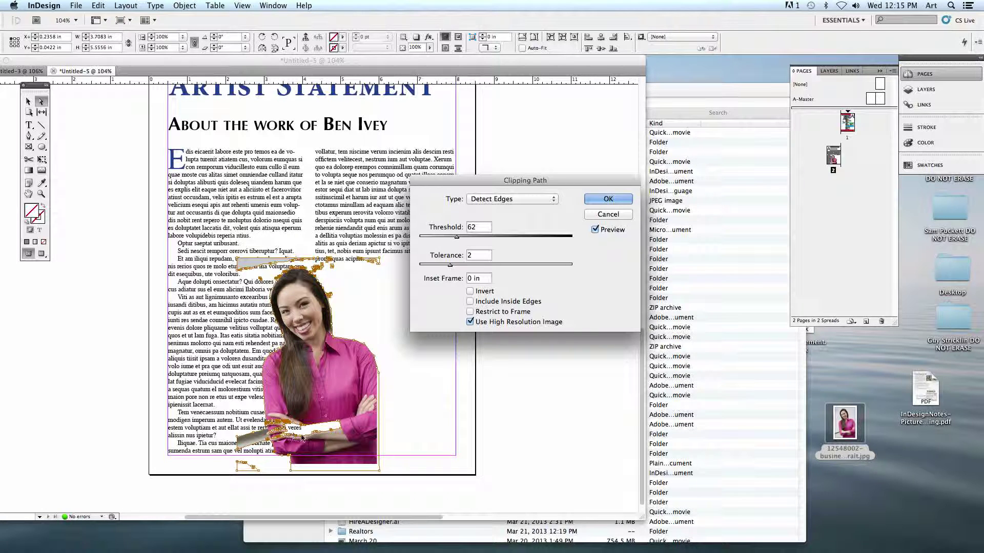
{"action": "mouse_move", "coordinate": [451, 266]}
{"action": "left_mouse_down"}
{"action": "mouse_move", "coordinate": [469, 267]}
{"action": "mouse_move", "coordinate": [450, 265]}
{"action": "mouse_move", "coordinate": [454, 240]}
{"action": "mouse_move", "coordinate": [464, 239]}
{"action": "mouse_move", "coordinate": [461, 265]}
{"action": "left_mouse_up"}
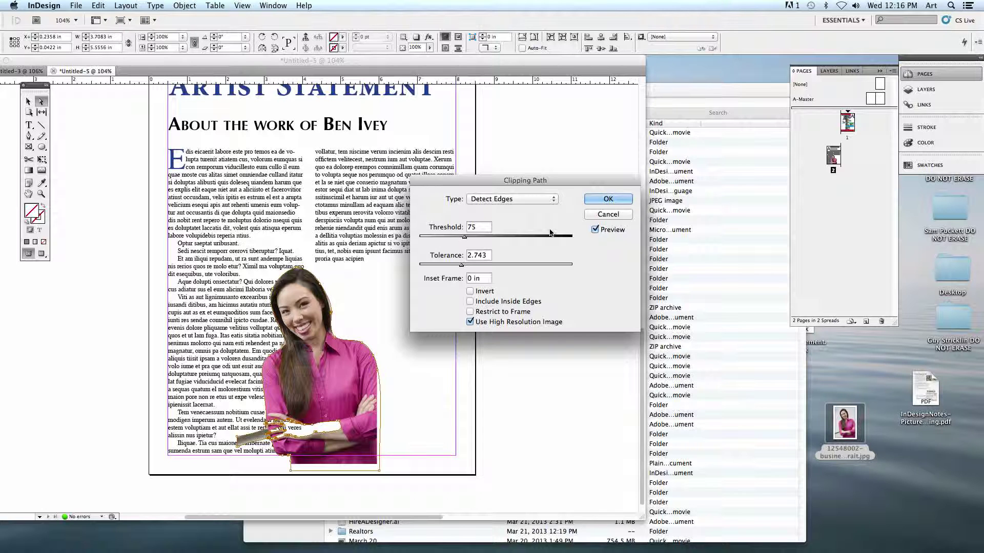
{"action": "left_click", "coordinate": [608, 200]}
- Crop the bottom off the photo frame and move it down and right between the columns
{"action": "left_click", "coordinate": [28, 101]}
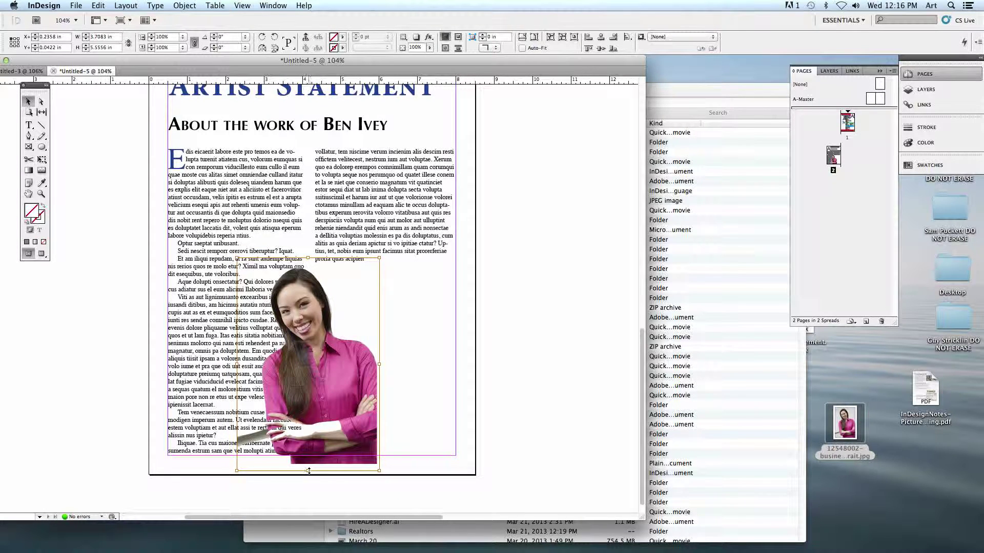
{"action": "left_click", "coordinate": [93, 188]}
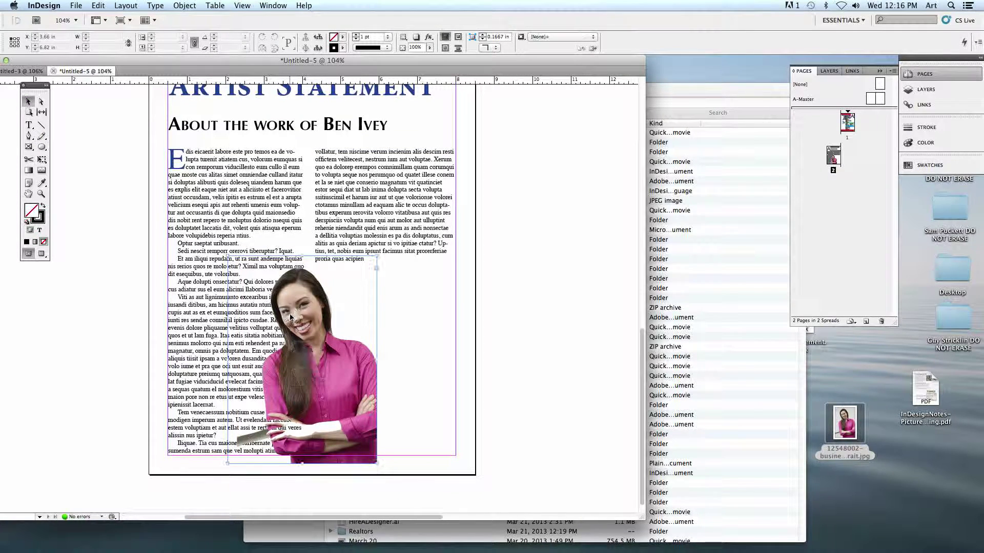
{"action": "left_click", "coordinate": [305, 352]}
{"action": "left_click_drag", "start_coordinate": [302, 464], "coordinate": [302, 412]}
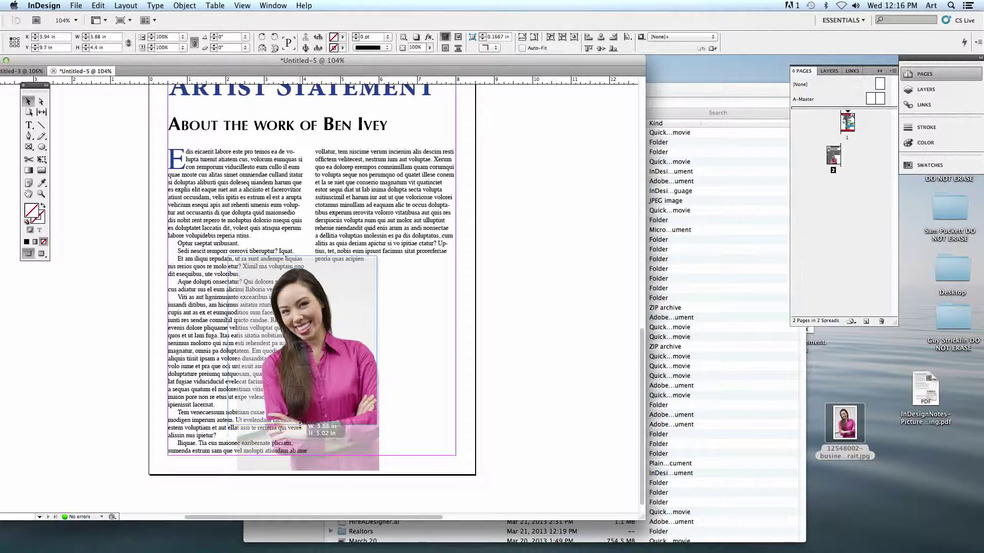
{"action": "left_click", "coordinate": [528, 400]}
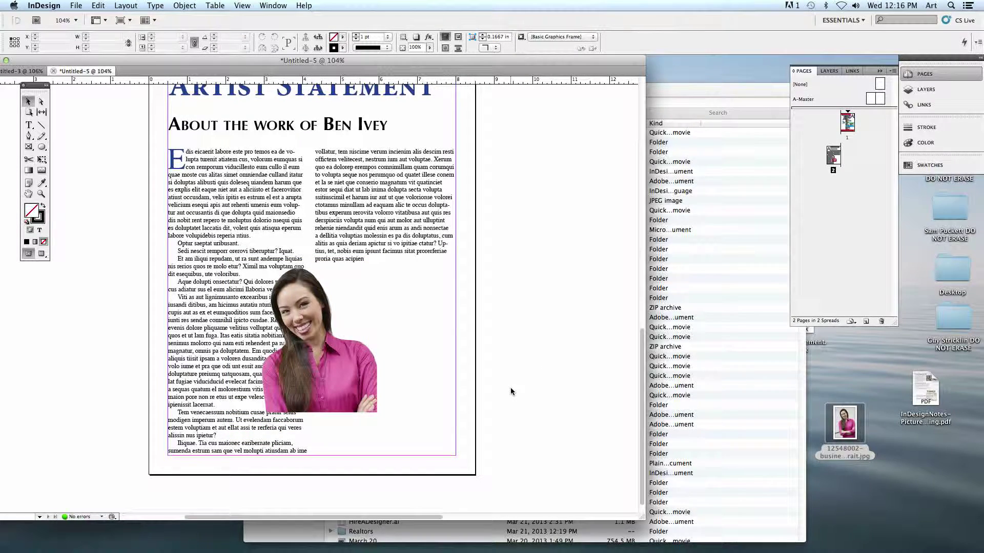
{"action": "left_click", "coordinate": [347, 380]}
{"action": "left_click_drag", "start_coordinate": [348, 380], "coordinate": [386, 423]}
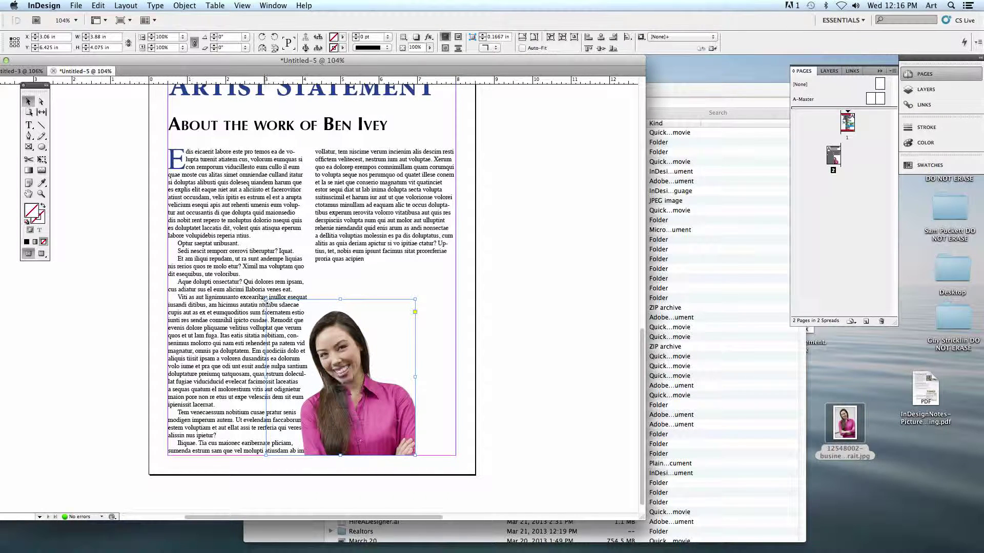
- Tilt the photo slightly and scale the picture inside up to about 138%
{"action": "left_click_drag", "start_coordinate": [264, 300], "coordinate": [214, 234]}
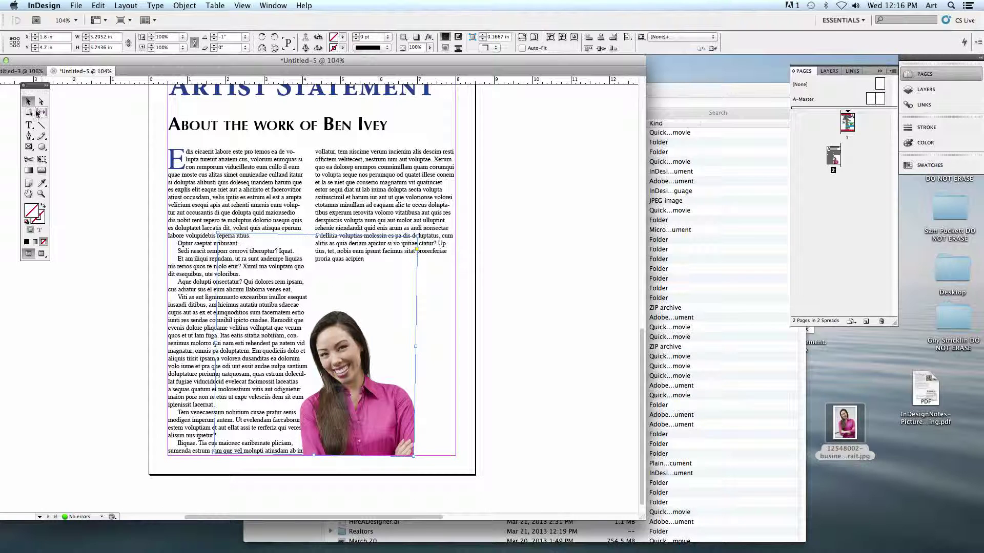
{"action": "left_click", "coordinate": [326, 348]}
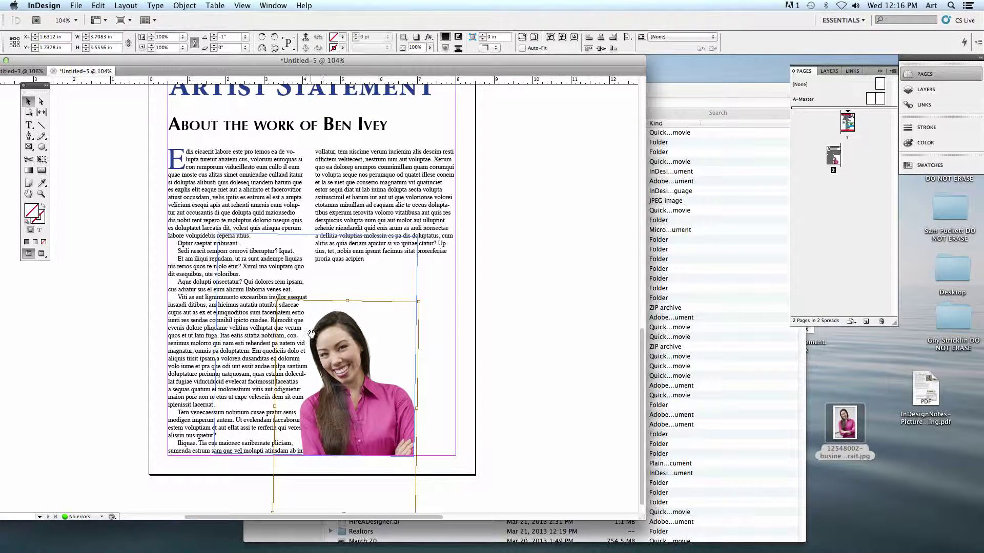
{"action": "left_click_drag", "start_coordinate": [275, 299], "coordinate": [246, 278]}
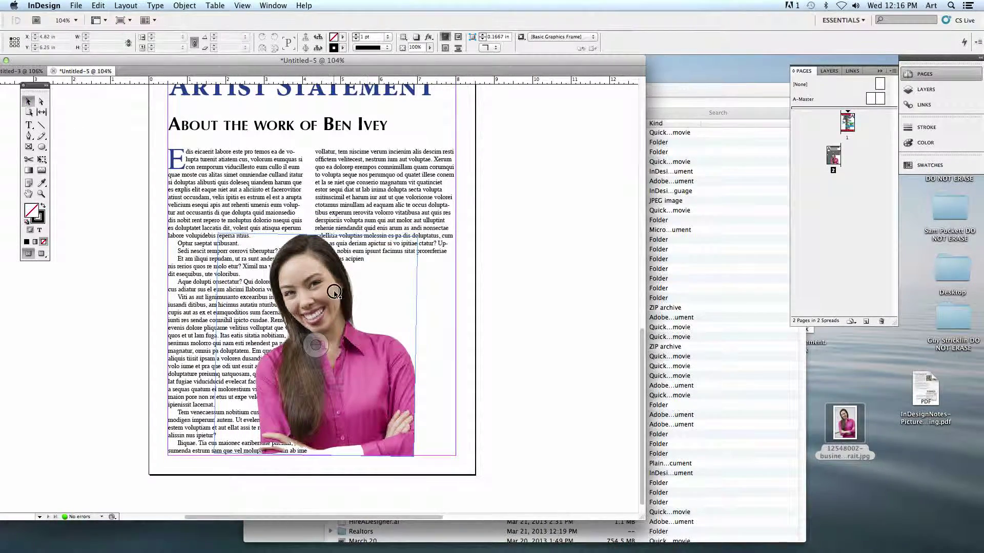
{"action": "left_click", "coordinate": [315, 241]}
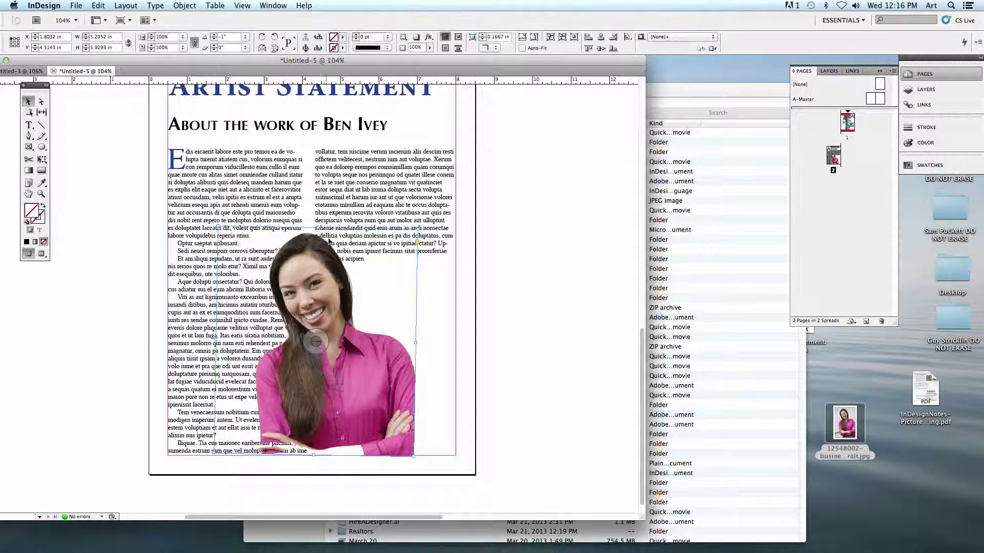
- Nudge the portrait left and drag it down so its base rests at the bottom of the columns
{"action": "left_click", "coordinate": [187, 7]}
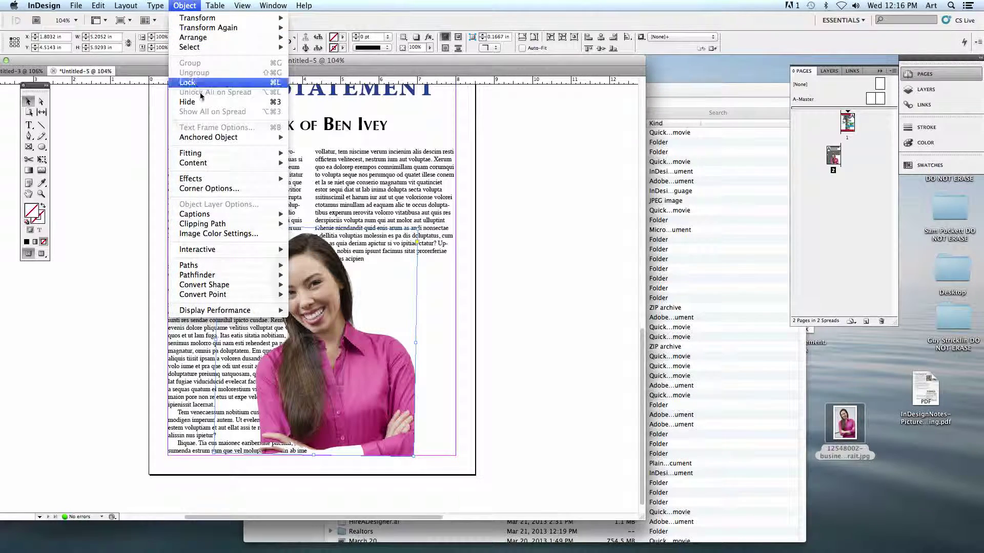
{"action": "mouse_move", "coordinate": [197, 224]}
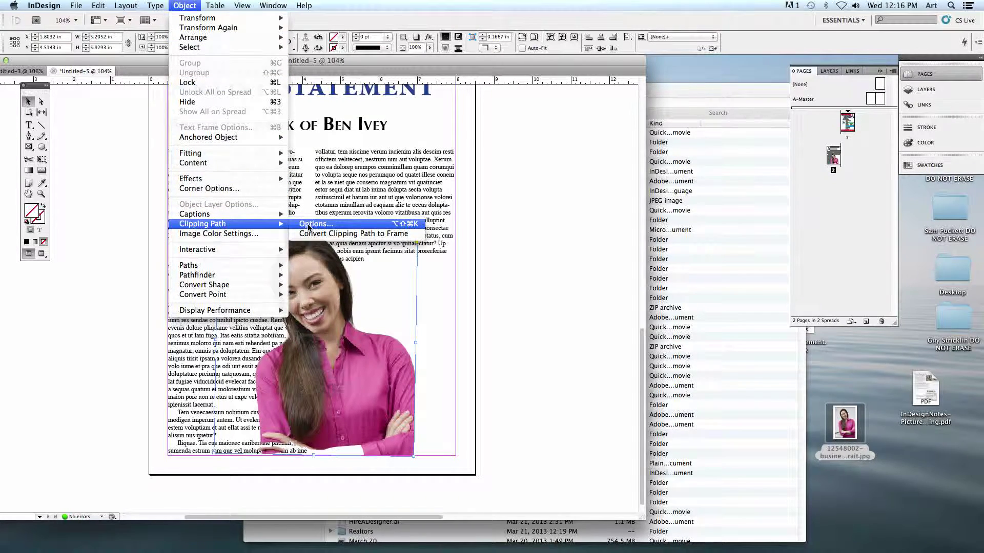
{"action": "left_click", "coordinate": [412, 294]}
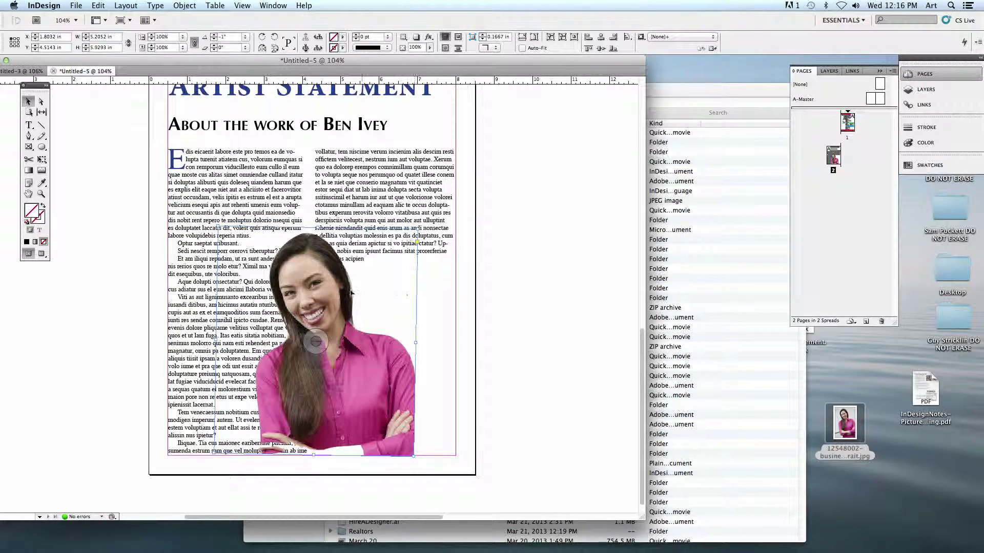
{"action": "left_click_drag", "start_coordinate": [324, 281], "coordinate": [314, 280]}
{"action": "left_click", "coordinate": [101, 255]}
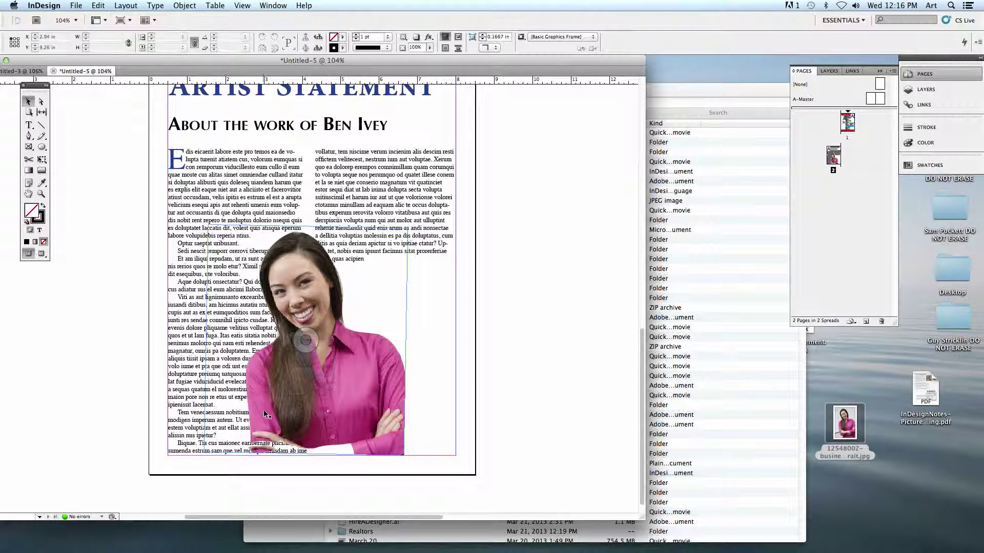
{"action": "left_click", "coordinate": [277, 392]}
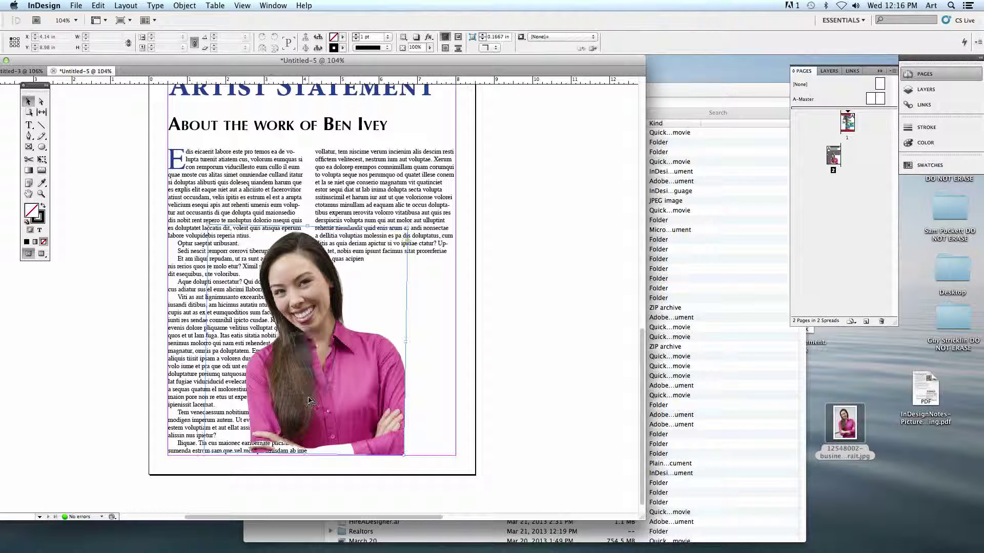
{"action": "left_click_drag", "start_coordinate": [304, 455], "coordinate": [293, 458]}
{"action": "left_click", "coordinate": [506, 364]}
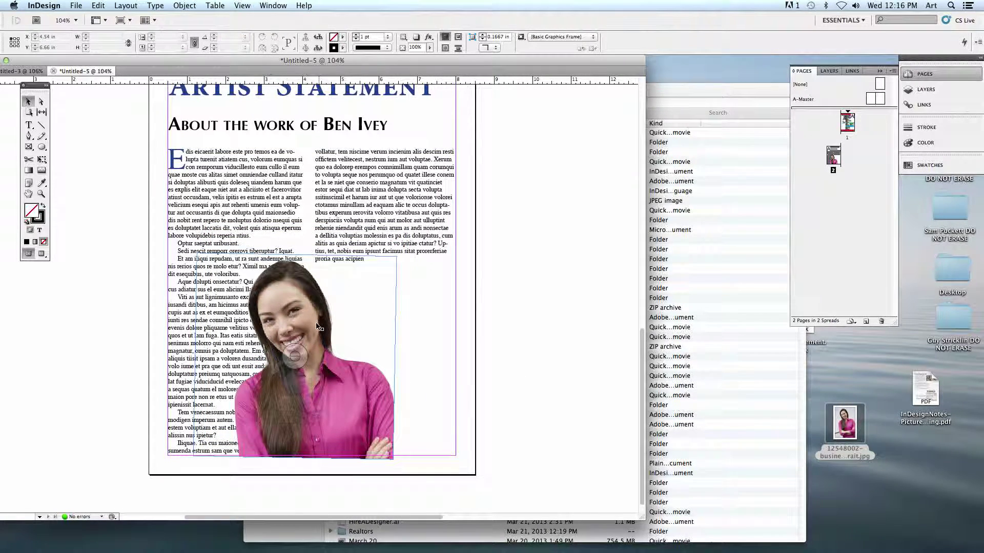
{"action": "left_click", "coordinate": [297, 292]}
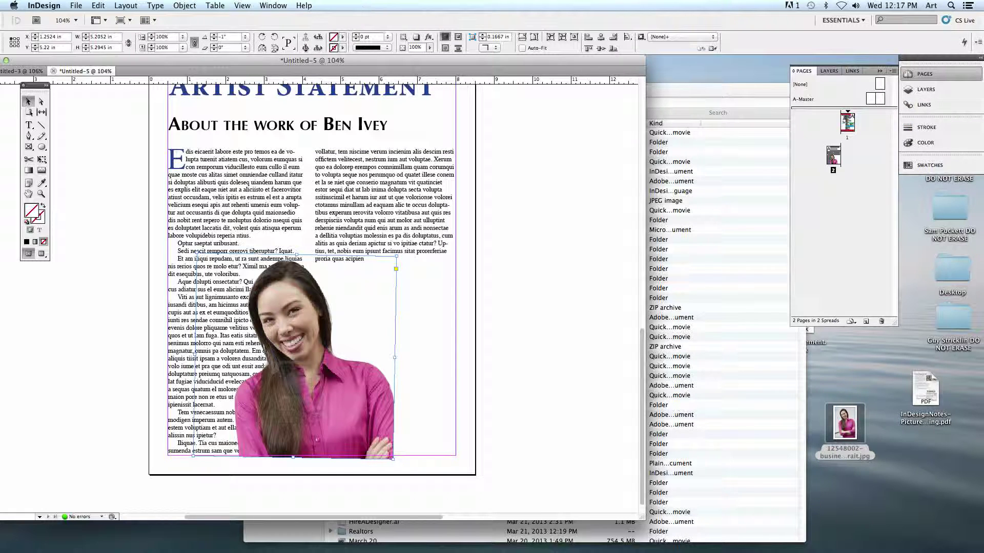
{"action": "left_click", "coordinate": [273, 6]}
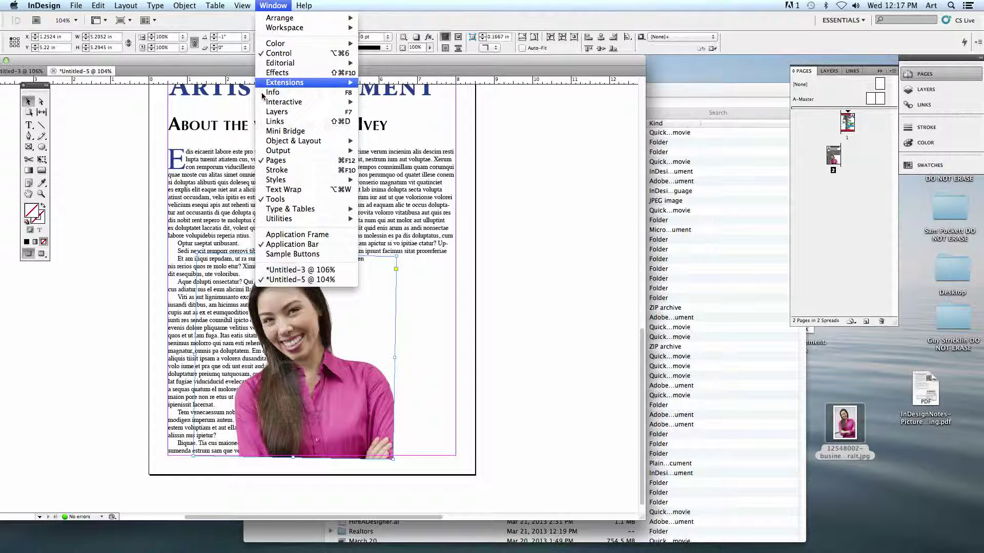
- Set the portrait's text wrap to Wrap around object shape, following its clipping path
{"action": "left_click", "coordinate": [284, 190]}
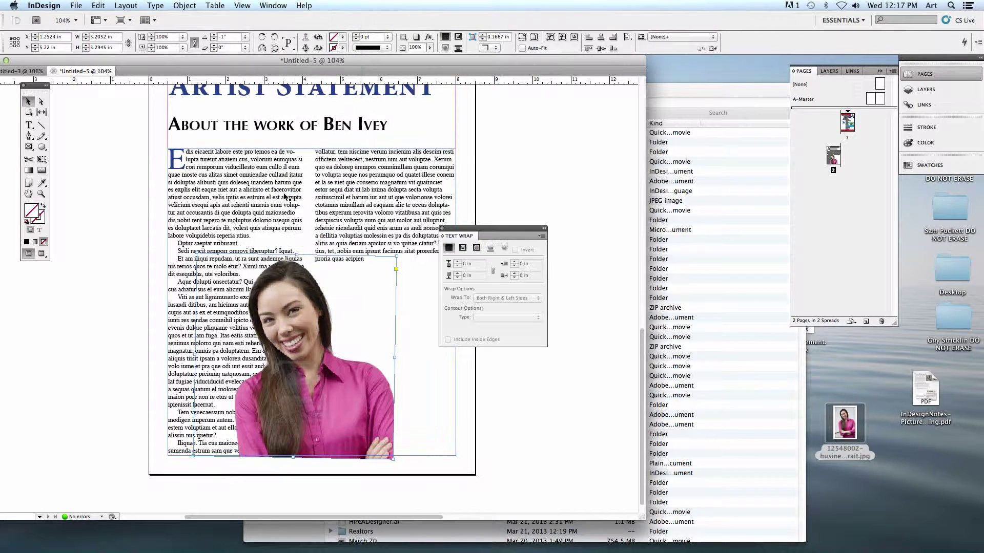
{"action": "left_click_drag", "start_coordinate": [461, 229], "coordinate": [522, 264]}
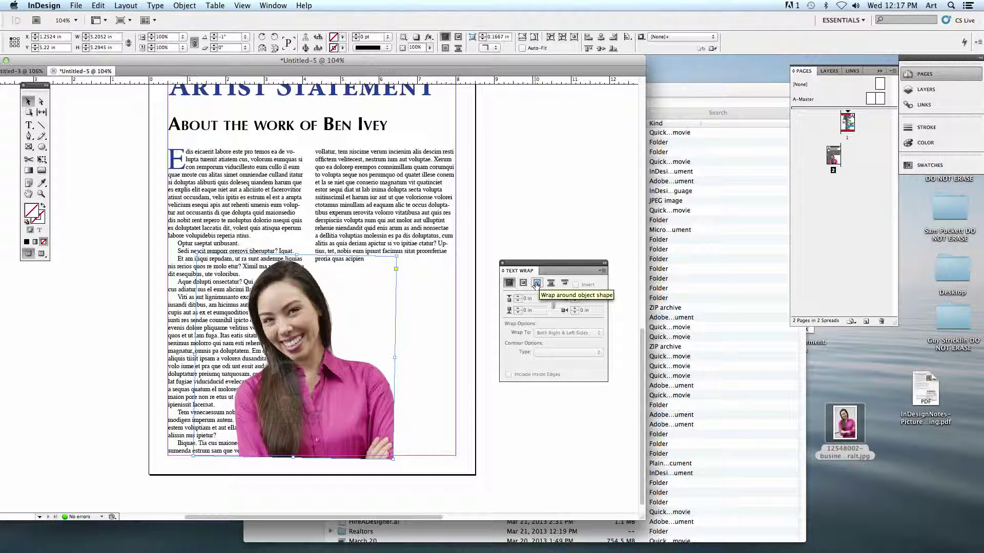
{"action": "left_click", "coordinate": [536, 284]}
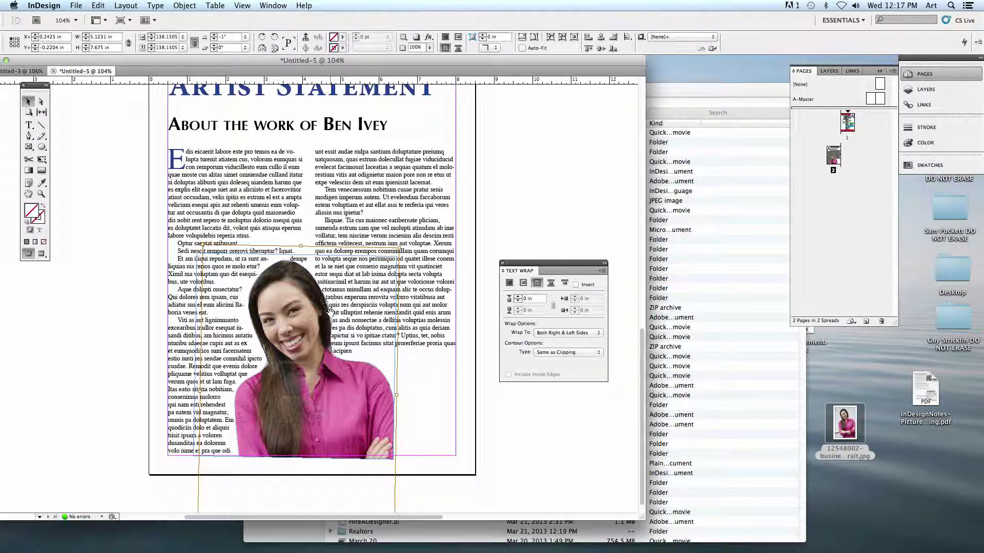
- Inspect the wrap up close, then raise the portrait's wrap offset to 0.1875 in on all sides
{"action": "left_click", "coordinate": [41, 194]}
{"action": "left_click_drag", "start_coordinate": [250, 254], "coordinate": [368, 371]}
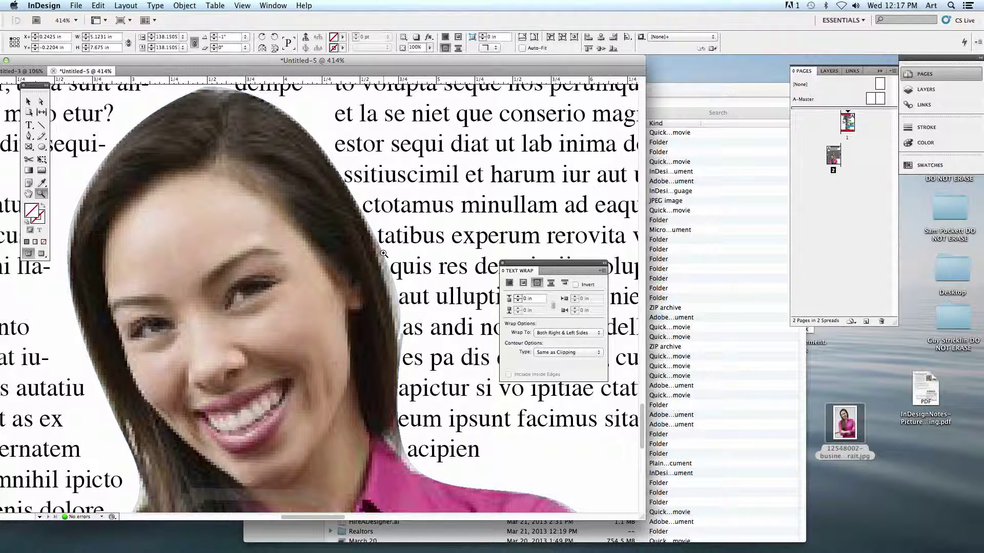
{"action": "scroll", "coordinate": [383, 254], "scroll_direction": "down", "scroll_amount": 5}
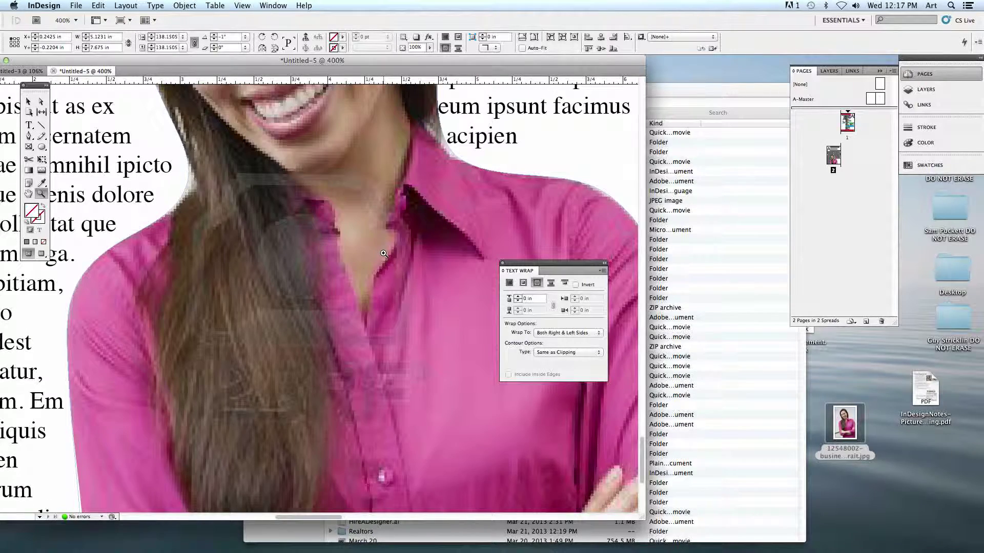
{"action": "left_click", "coordinate": [383, 254], "text": "alt"}
{"action": "scroll", "coordinate": [383, 254], "scroll_direction": "up", "scroll_amount": 4}
{"action": "left_click", "coordinate": [28, 101]}
{"action": "left_click", "coordinate": [296, 201]}
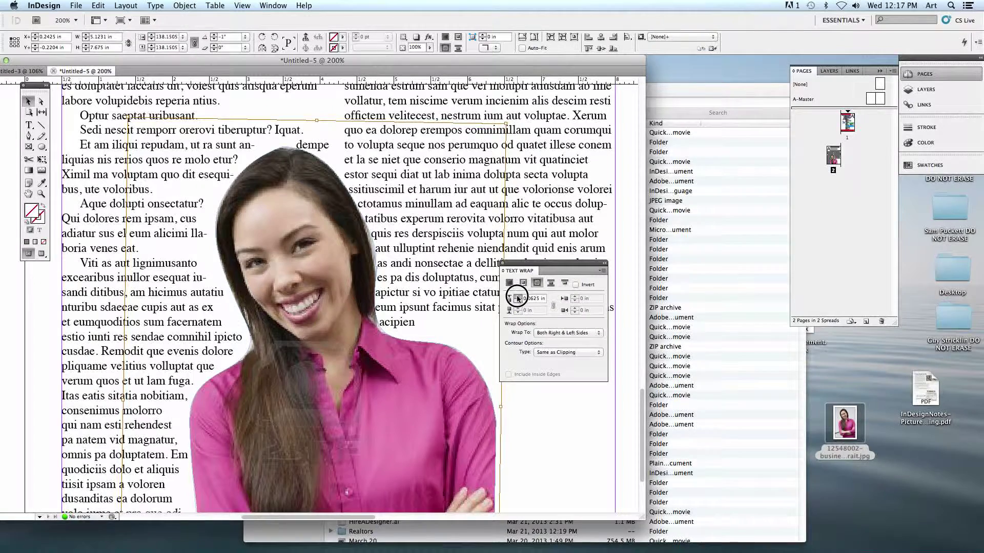
{"action": "left_click", "coordinate": [517, 296]}
{"action": "left_click", "coordinate": [517, 297]}
{"action": "left_click", "coordinate": [517, 297]}
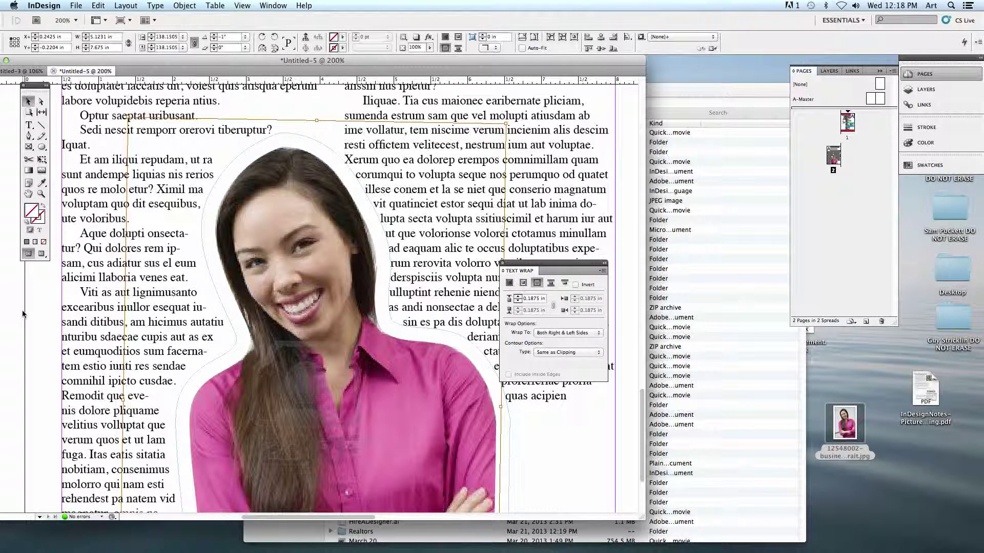
{"action": "left_click", "coordinate": [23, 315]}
{"action": "key", "text": "super+0"}
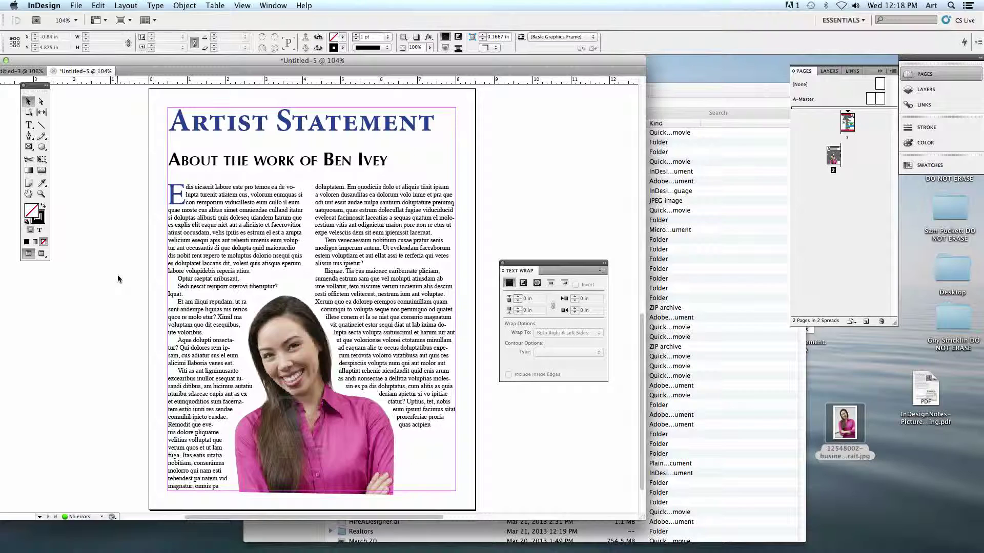
- Float the document window and choose Self Lab Color Printer as the print destination
{"action": "left_click", "coordinate": [100, 62]}
{"action": "left_click_drag", "start_coordinate": [100, 63], "coordinate": [138, 69]}
{"action": "left_click", "coordinate": [76, 5]}
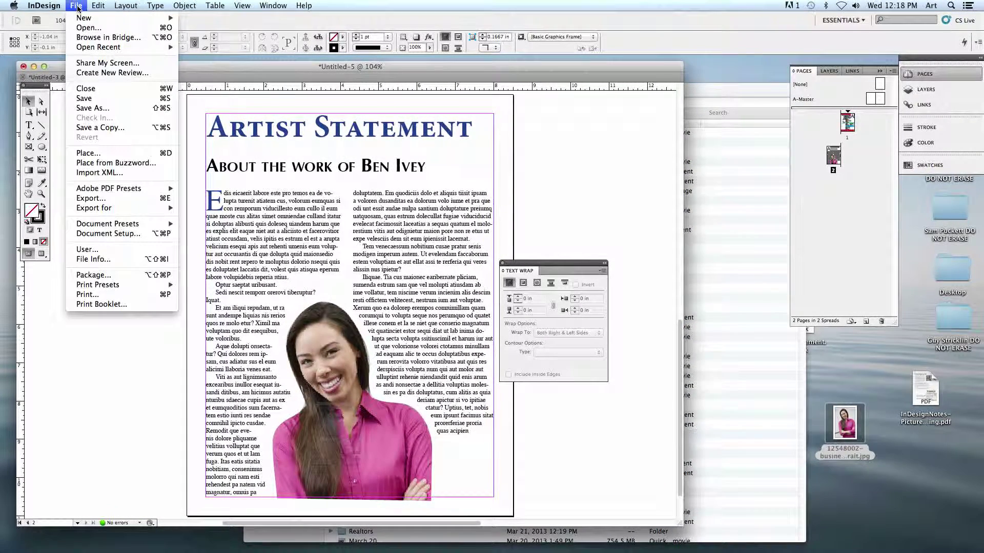
{"action": "left_click", "coordinate": [101, 295]}
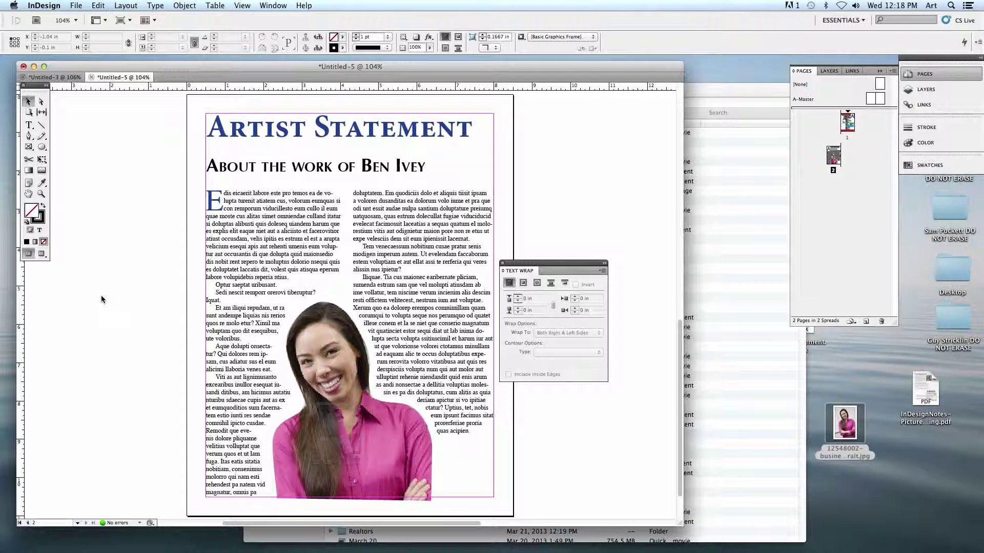
{"action": "left_click", "coordinate": [127, 90]}
{"action": "left_click", "coordinate": [135, 82]}
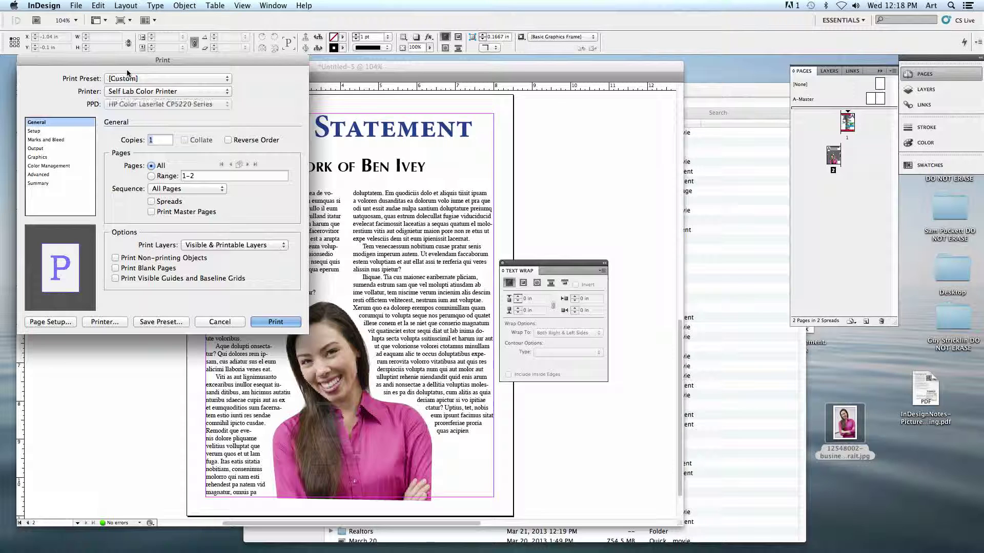
{"action": "left_click_drag", "start_coordinate": [123, 65], "coordinate": [175, 76]}
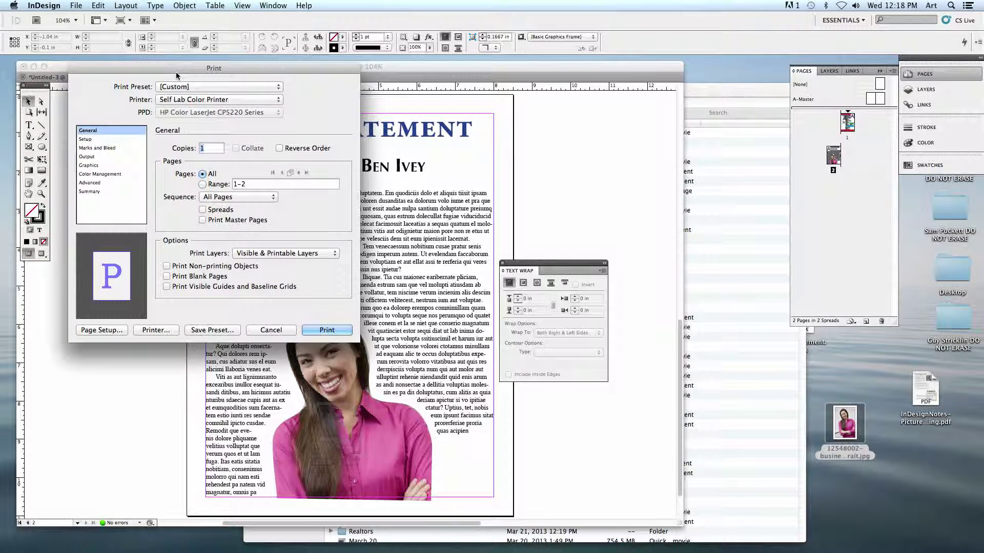
- Set the page range to 2 and print only page 2
{"action": "left_click", "coordinate": [203, 184]}
{"action": "left_click", "coordinate": [225, 185]}
{"action": "type", "text": "2"}
{"action": "left_click", "coordinate": [330, 332]}
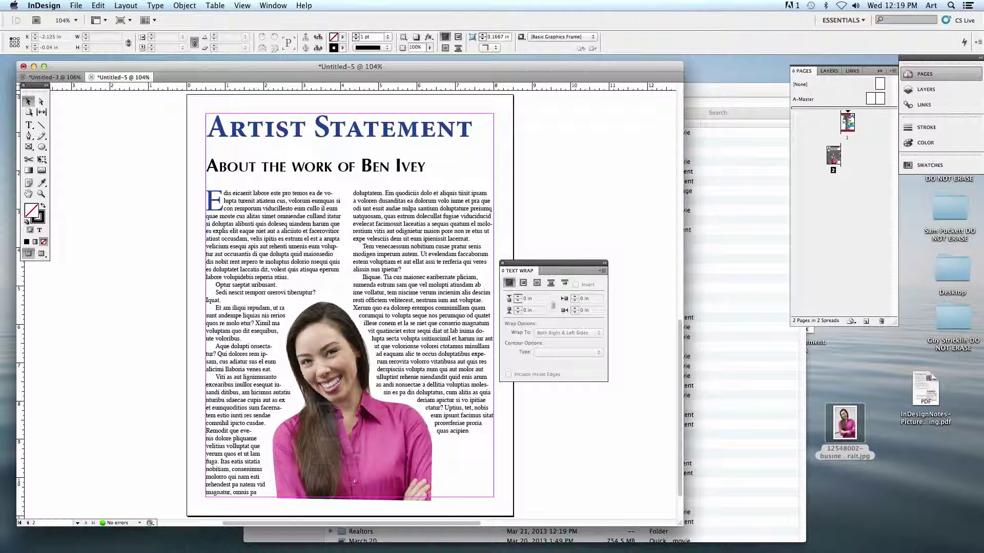
{"action": "left_click", "coordinate": [78, 6]}
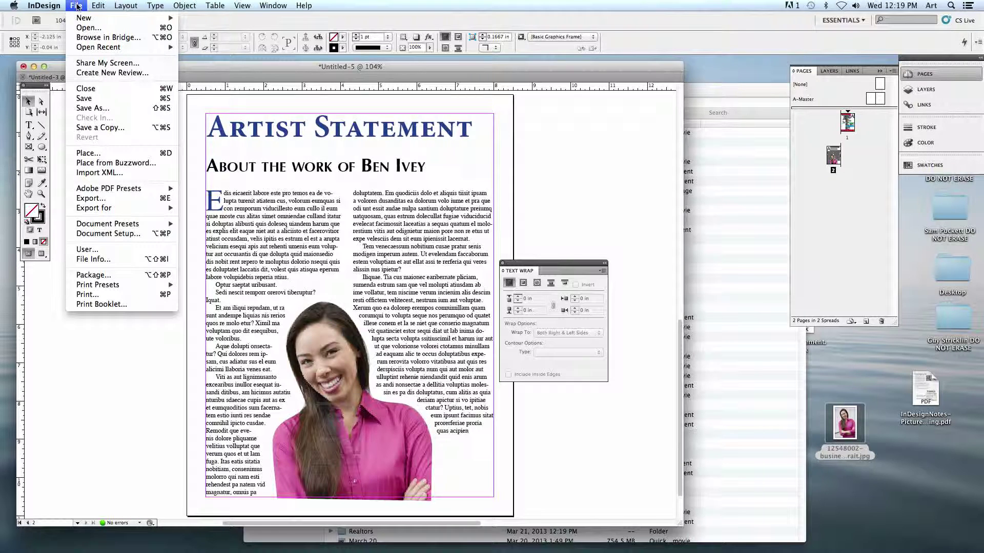
- Check the Save As formats, keep InDesign CS5 document, then cancel without saving
{"action": "left_click", "coordinate": [93, 108]}
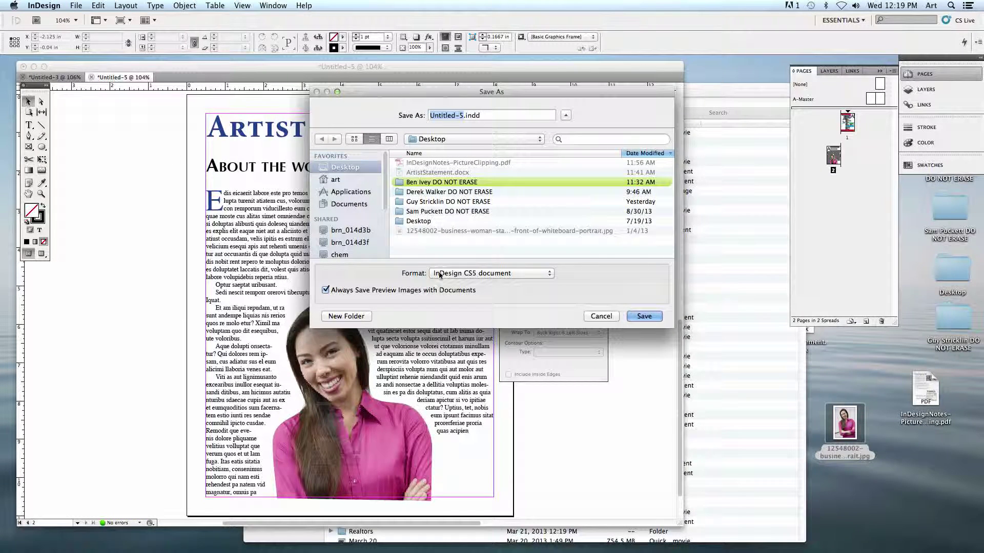
{"action": "left_click", "coordinate": [441, 275]}
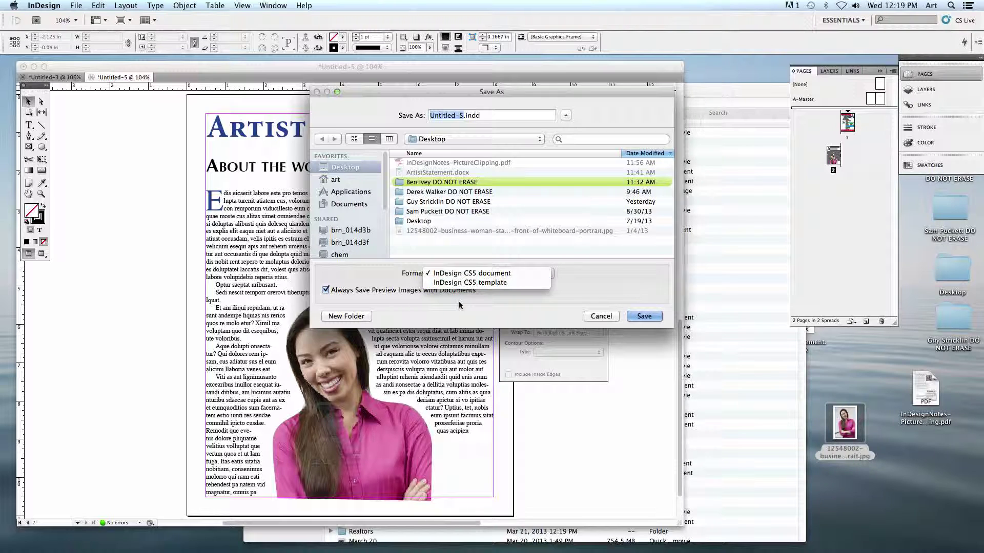
{"action": "left_click", "coordinate": [462, 302]}
{"action": "left_click", "coordinate": [599, 316]}
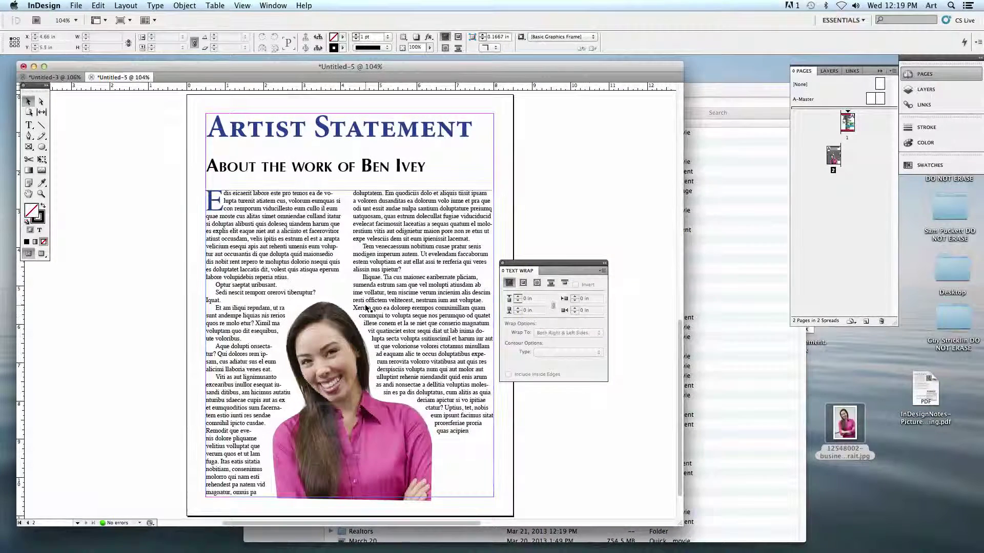
- Deselect everything on the page and bring Remote Desktop to the front from the Dock
{"action": "left_click", "coordinate": [156, 211]}
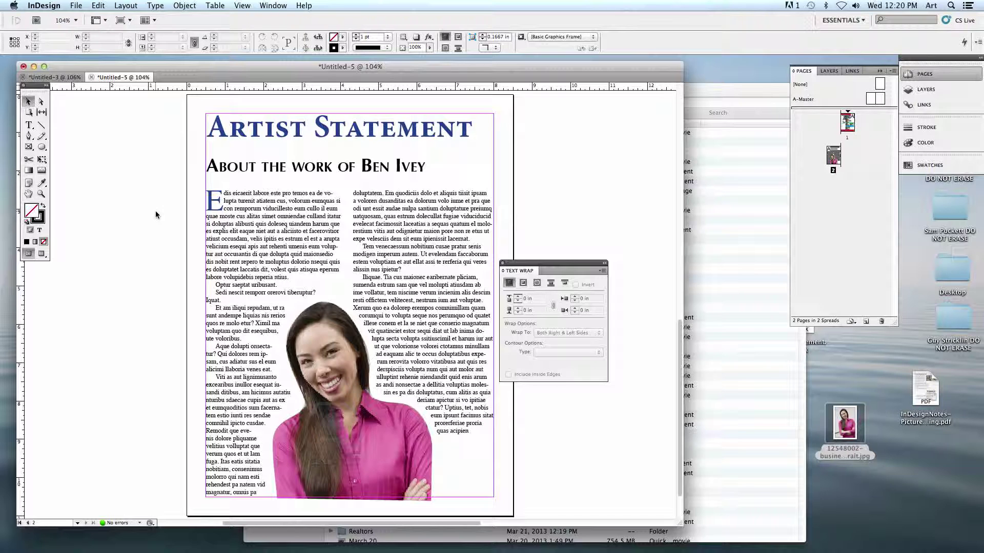
{"action": "mouse_move", "coordinate": [143, 544]}
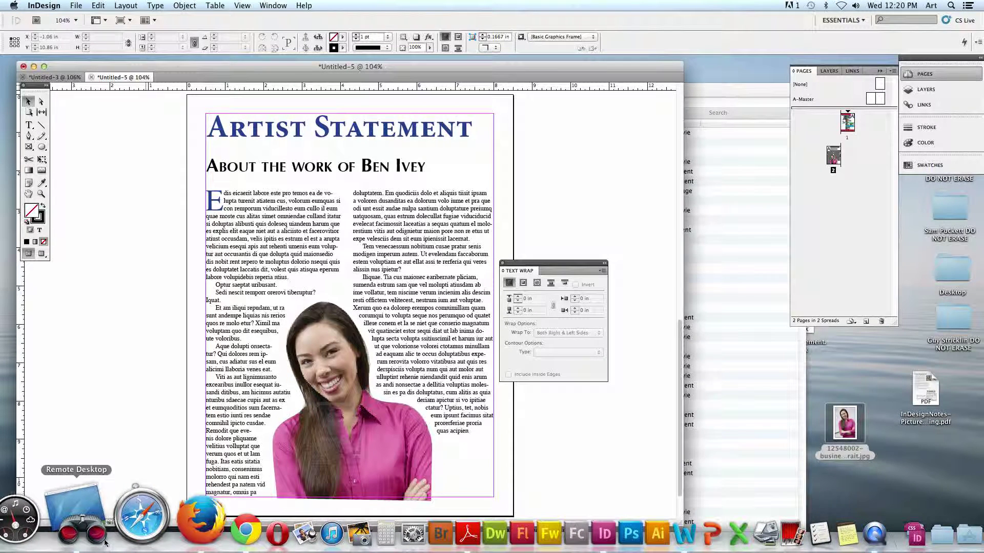
{"action": "left_click", "coordinate": [95, 531]}
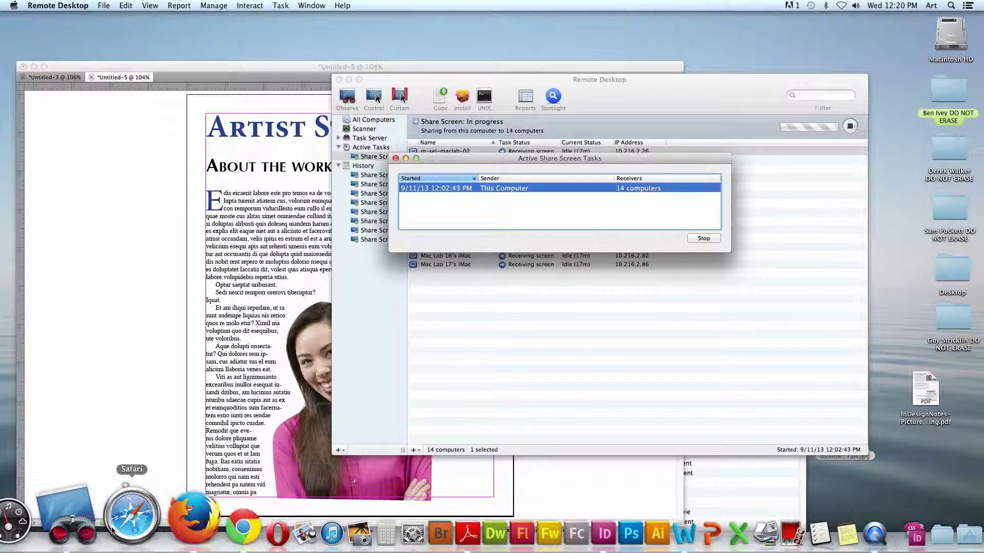